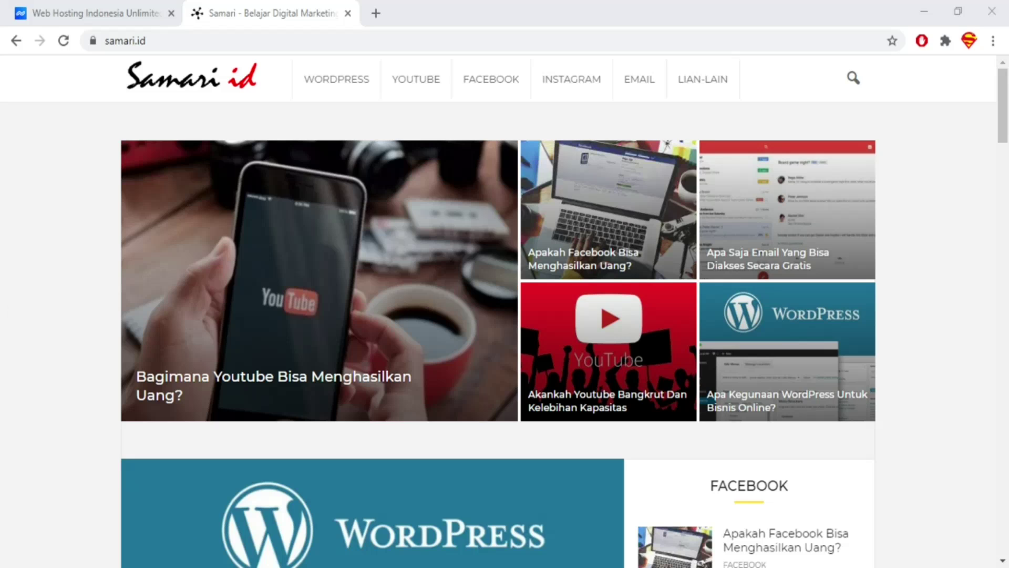
- Look through the samari.id homepage from its featured articles down to the WordPress and Instagram posts and back
click(944, 344)
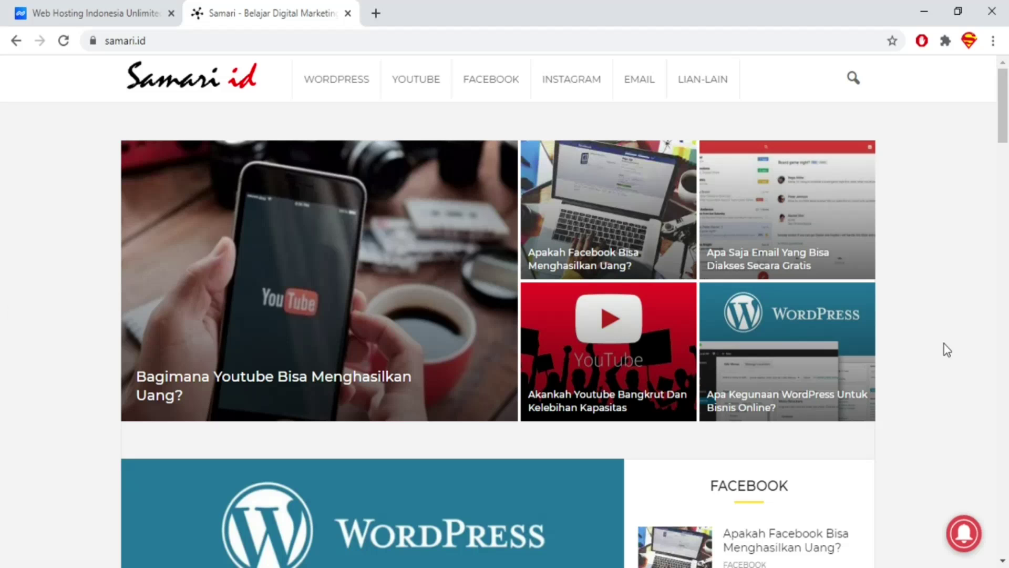
scroll(944, 344, down, 15)
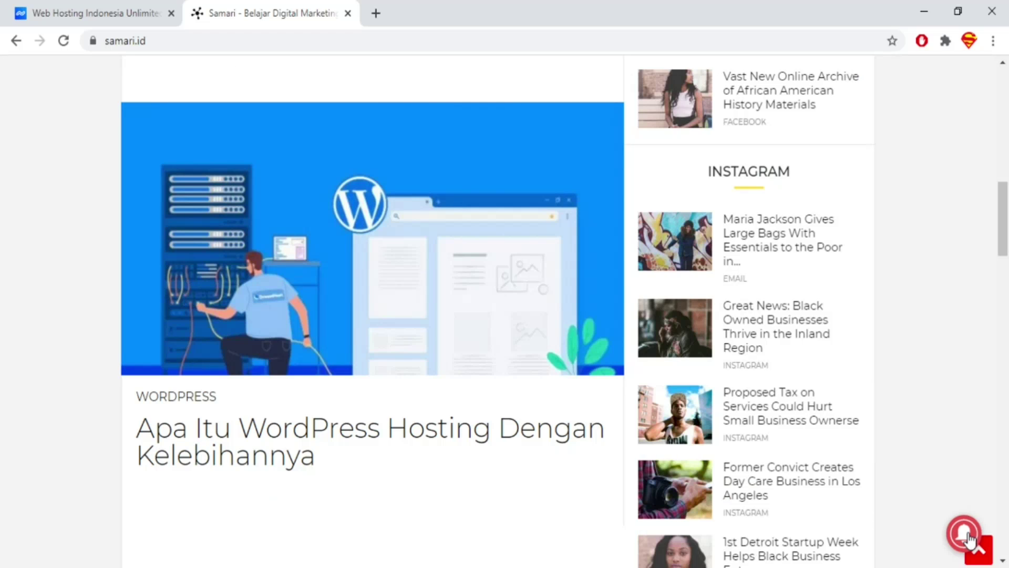
scroll(935, 537, up, 15)
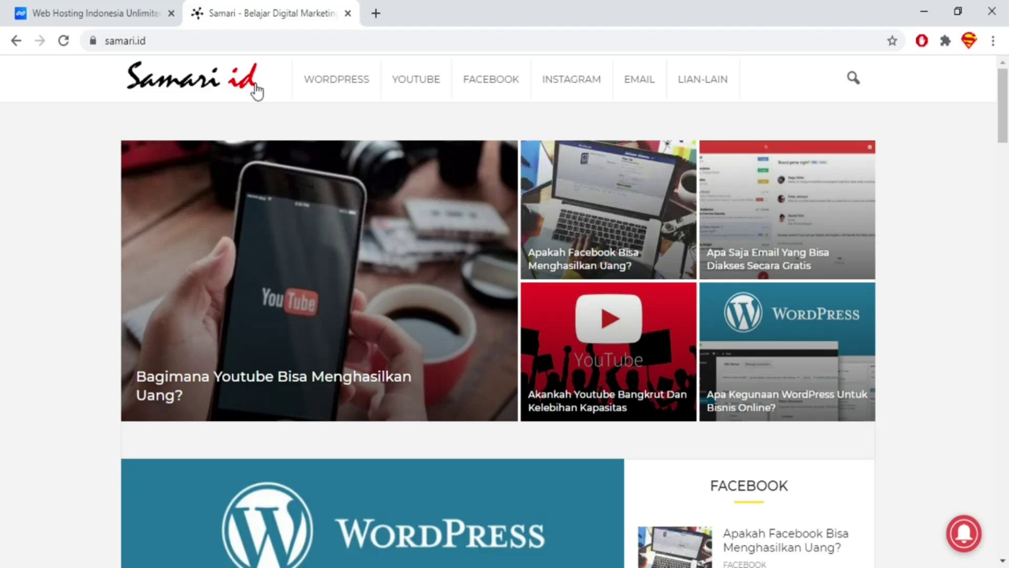
- Switch to the open Niagahoster site and look over the Black Friday hosting offer on its homepage
click(72, 15)
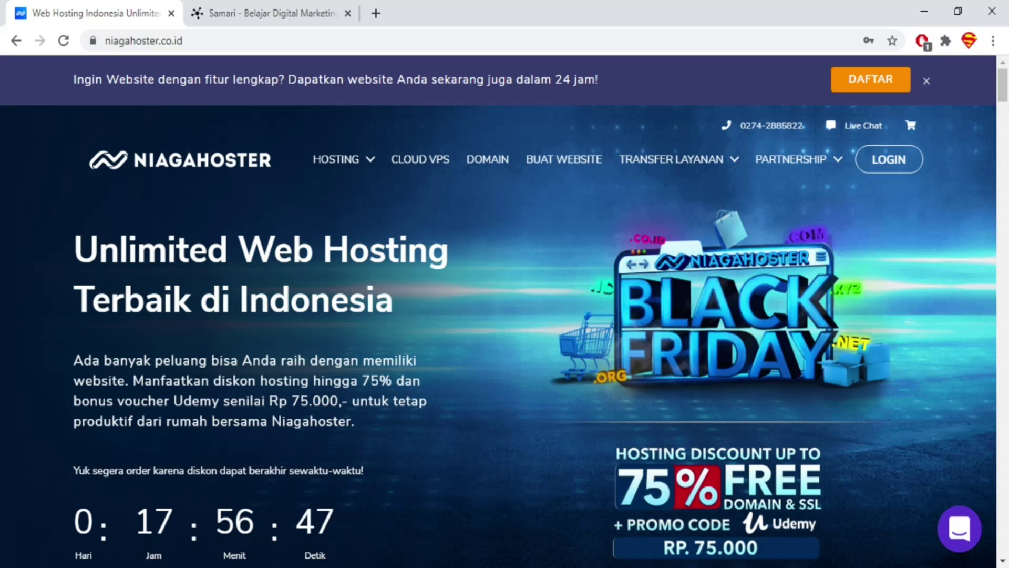
click(57, 277)
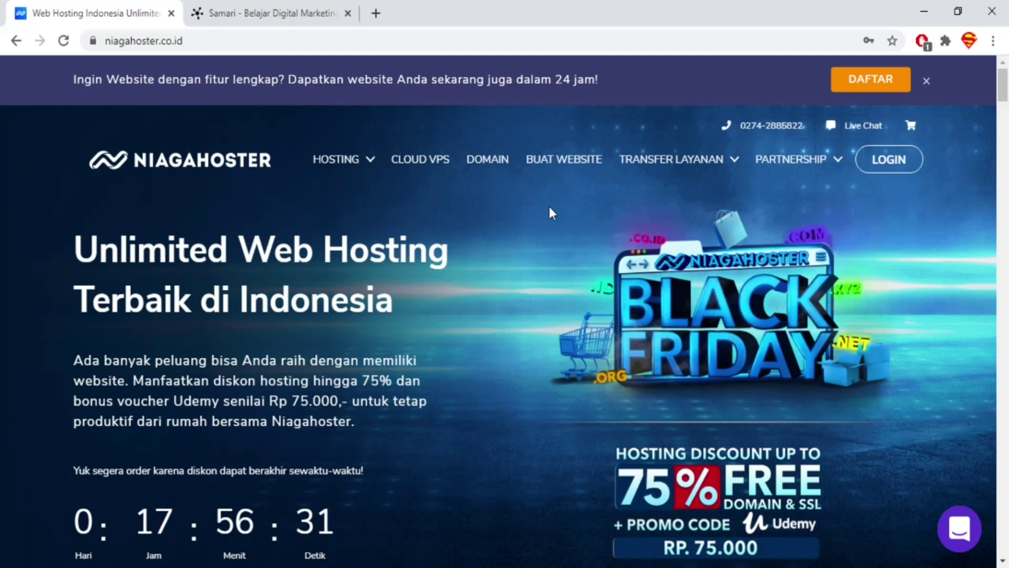
scroll(941, 396, down, 3)
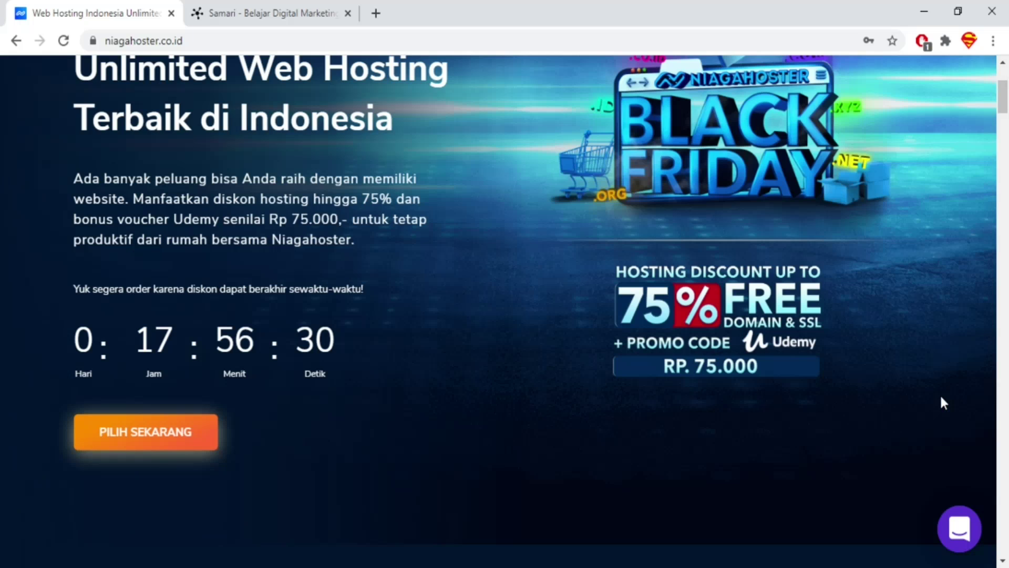
scroll(894, 400, down, 2)
scroll(845, 404, up, 5)
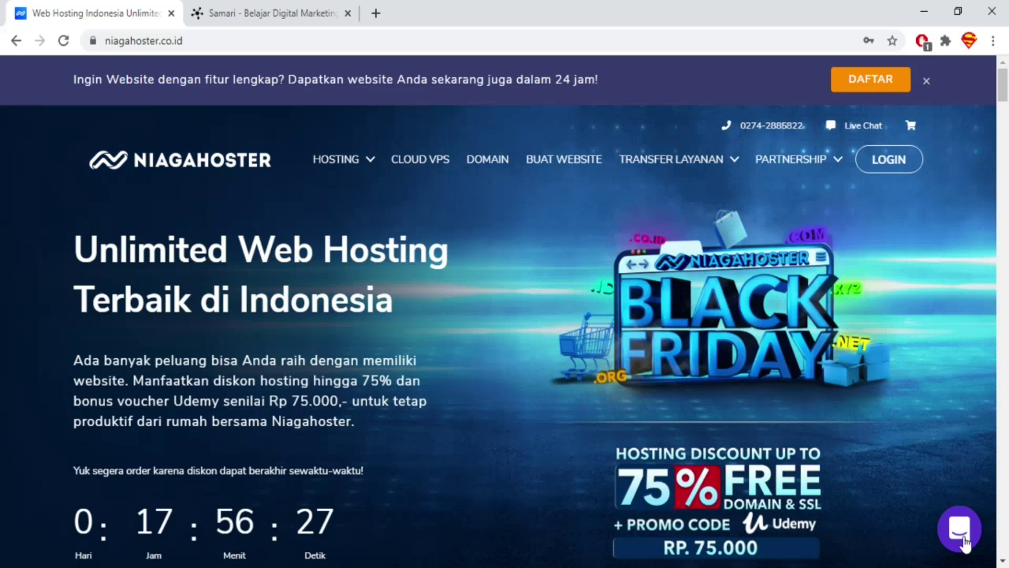
- Preview the support chat window on the Niagahoster homepage and close it again
click(962, 540)
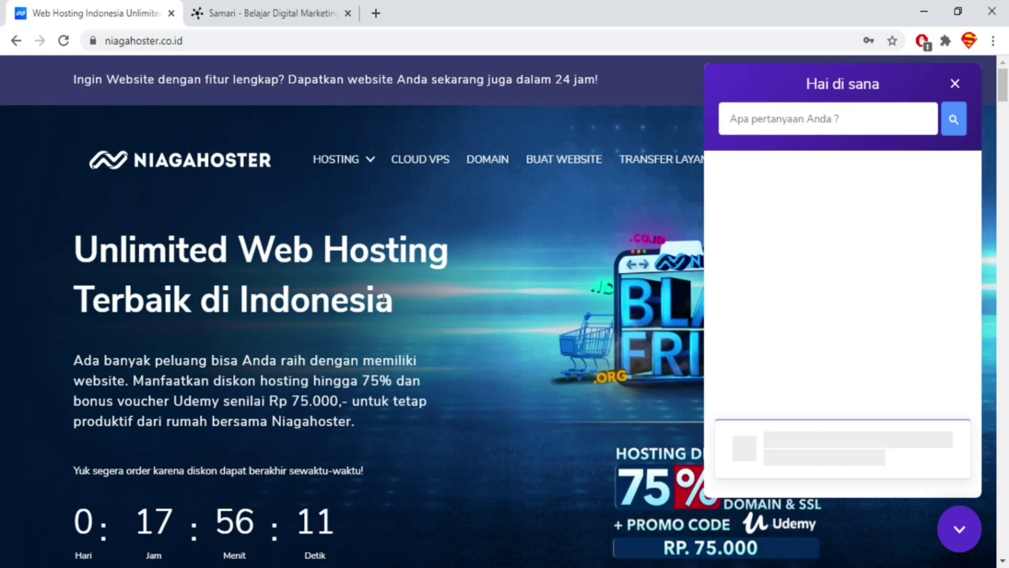
scroll(410, 305, down, 5)
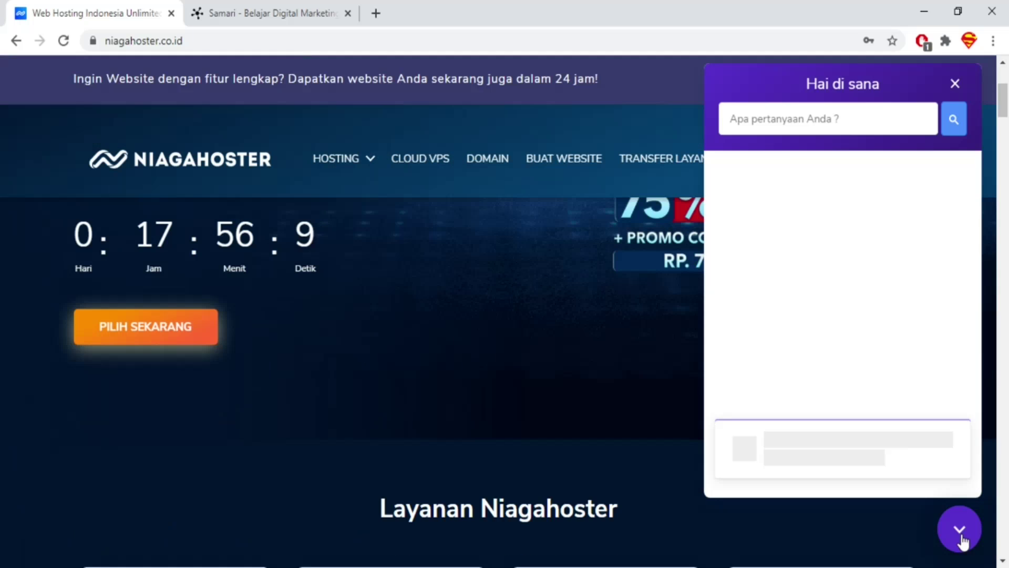
scroll(436, 309, up, 5)
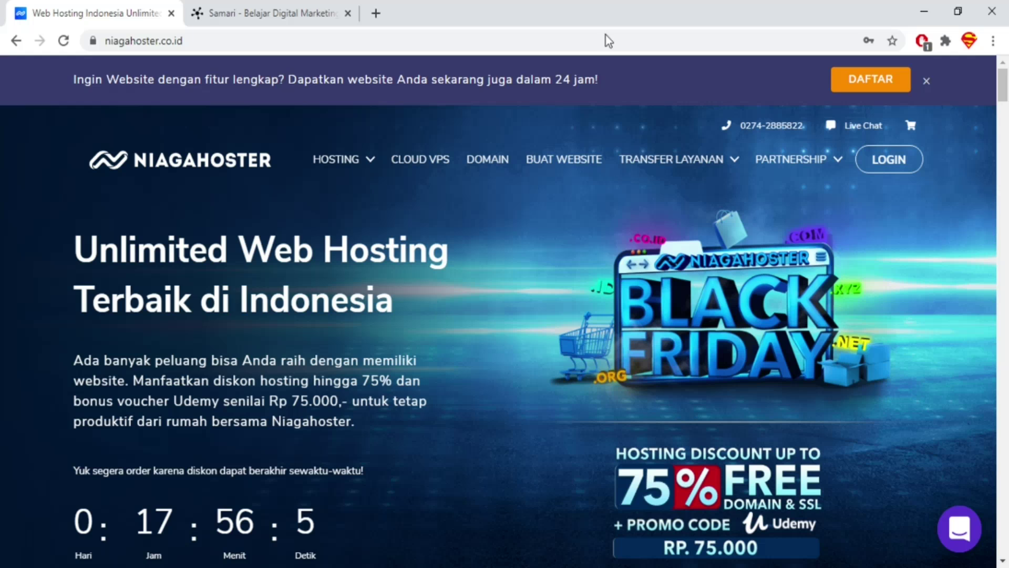
- Dismiss the promotional banner and check the availability of aksesorismobilmurah.com on the domain search page
click(926, 82)
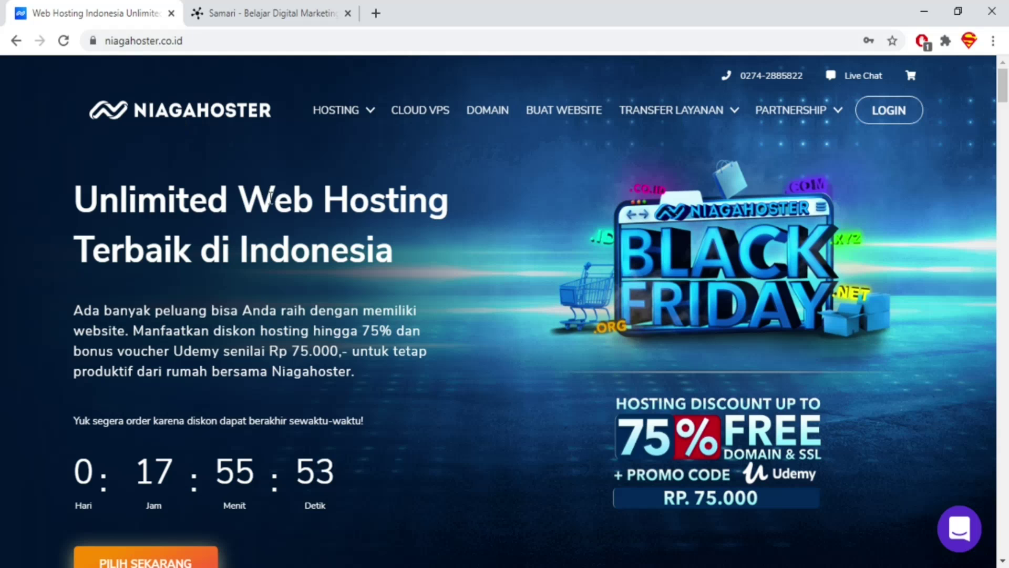
click(488, 112)
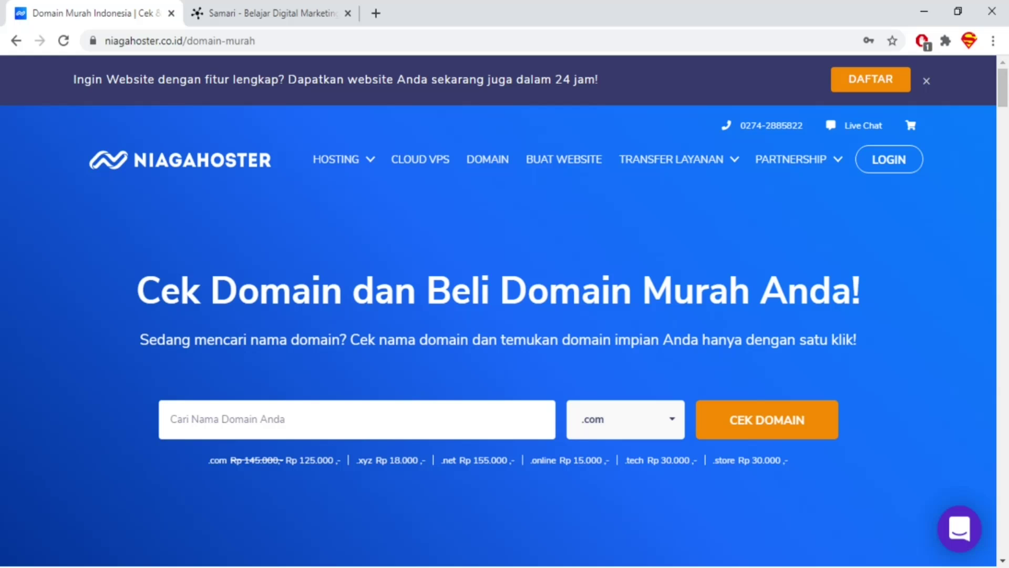
click(369, 426)
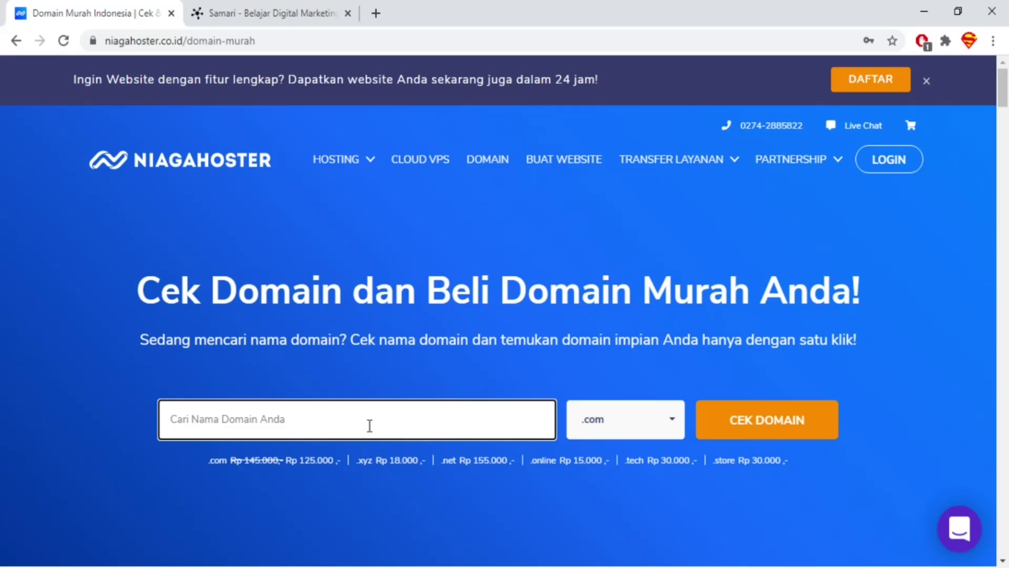
text(mobil)
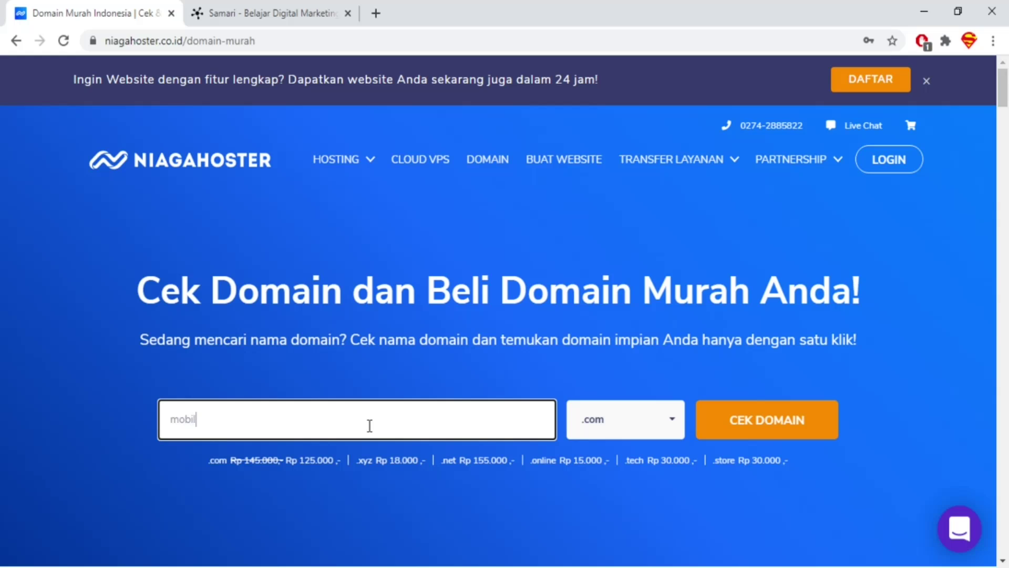
text(aksesorismurah)
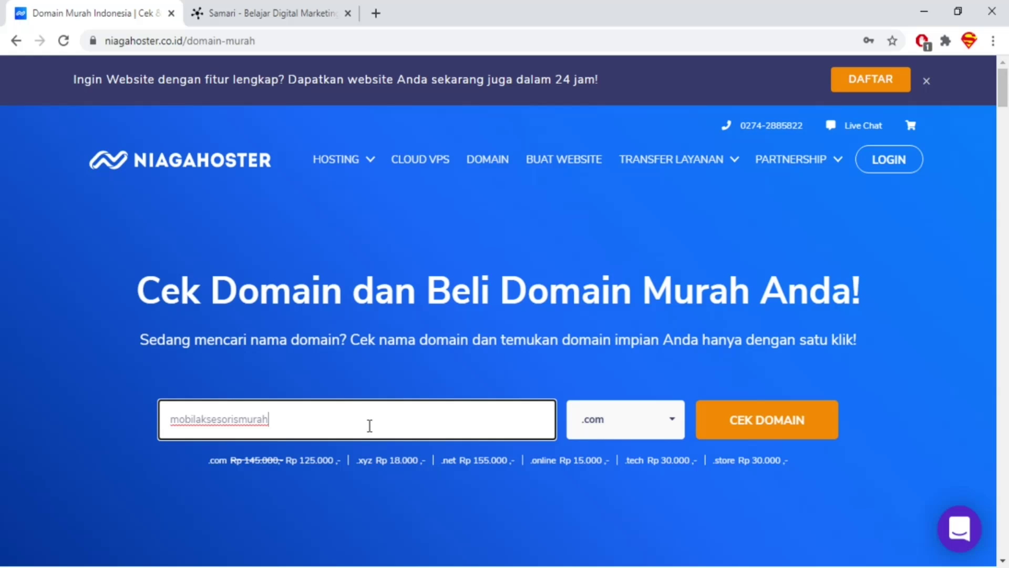
double_click(205, 420)
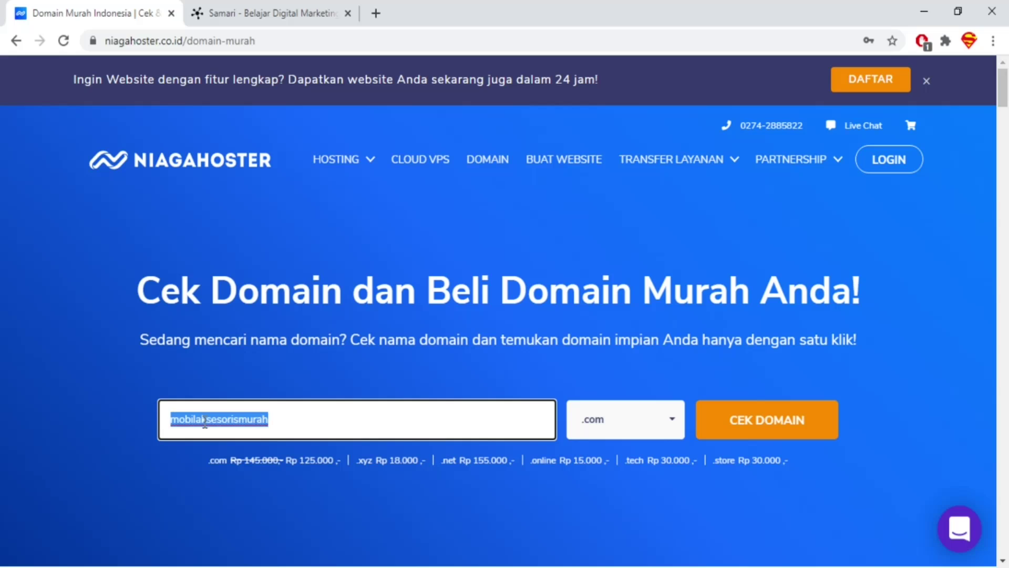
text(aksesoris)
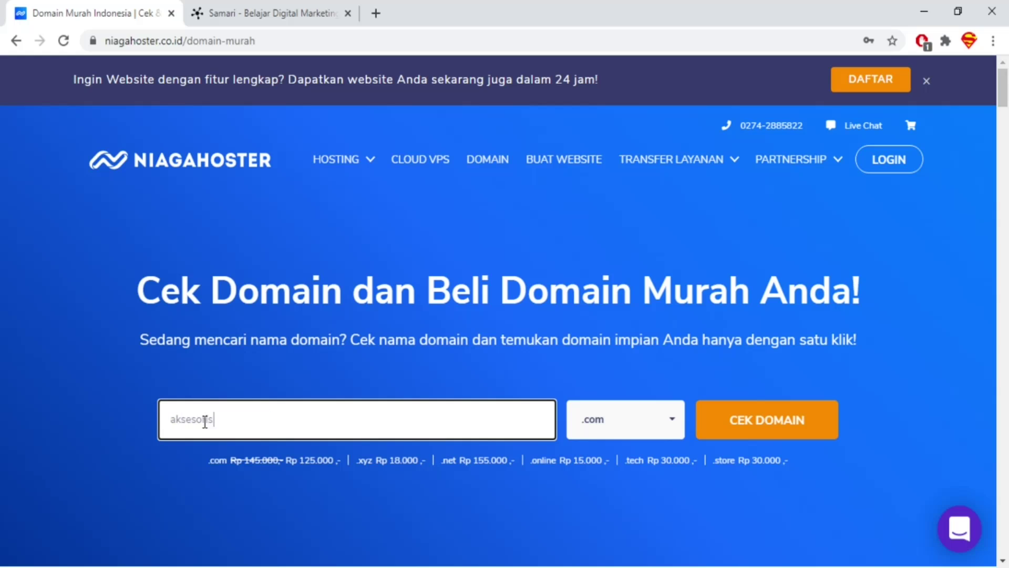
text(mobilmurah)
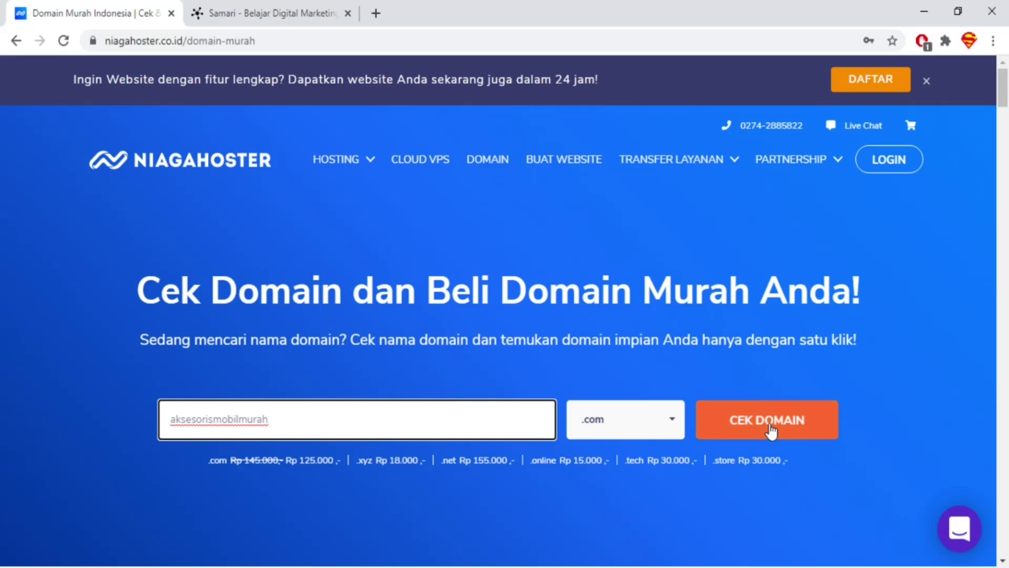
click(770, 431)
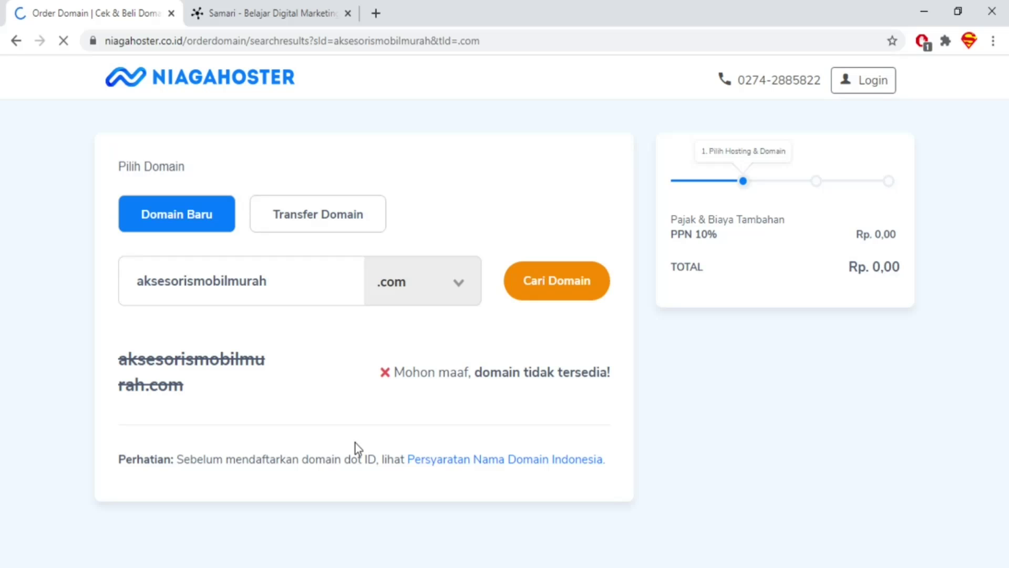
- Search for the new domain aksesorismobijakarta.com instead and add it to the cart
click(312, 276)
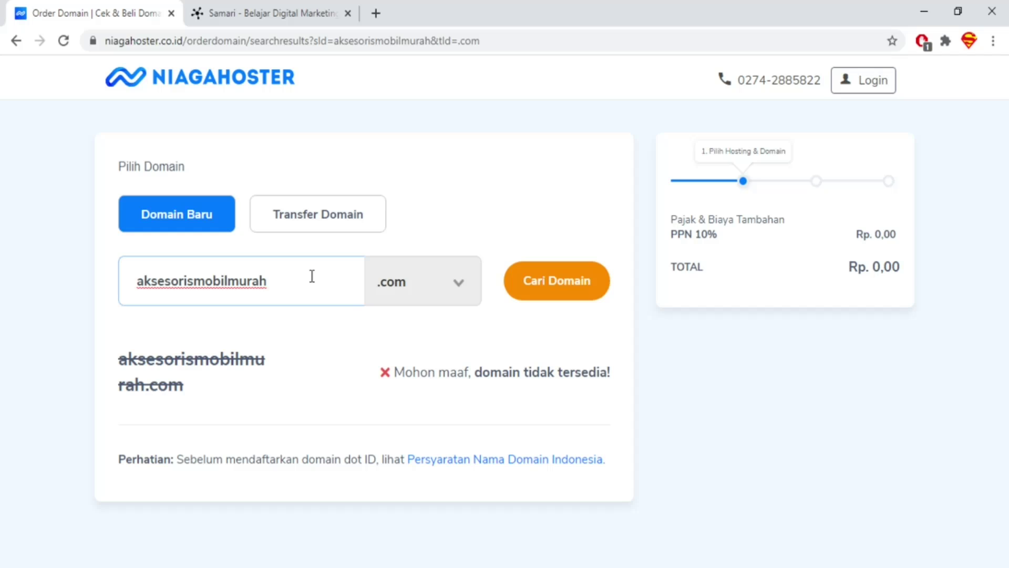
key(BackSpace)
key(BackSpace)
key(BackSpace)
key(BackSpace)
key(BackSpace)
key(BackSpace)
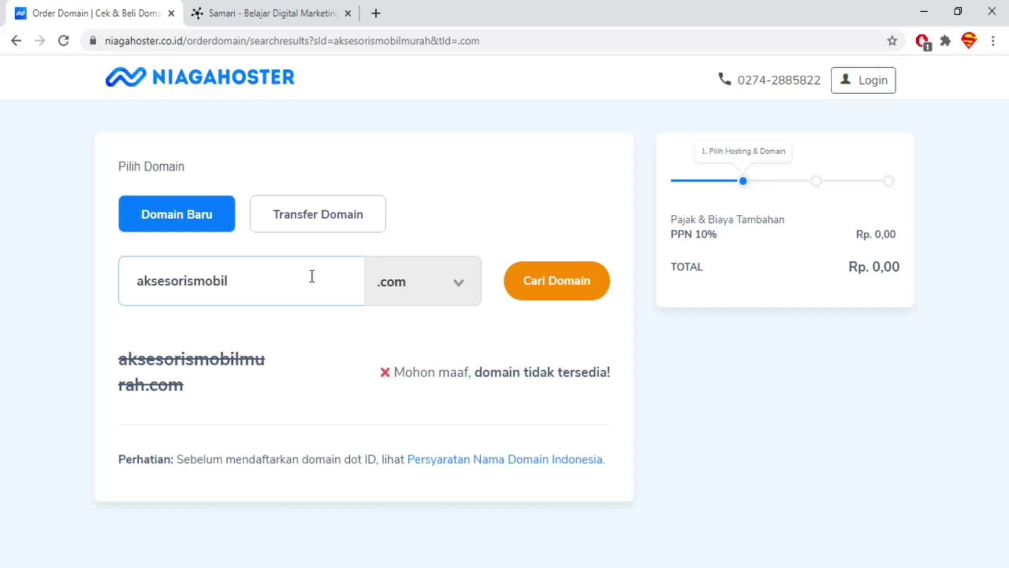
text(jakarta)
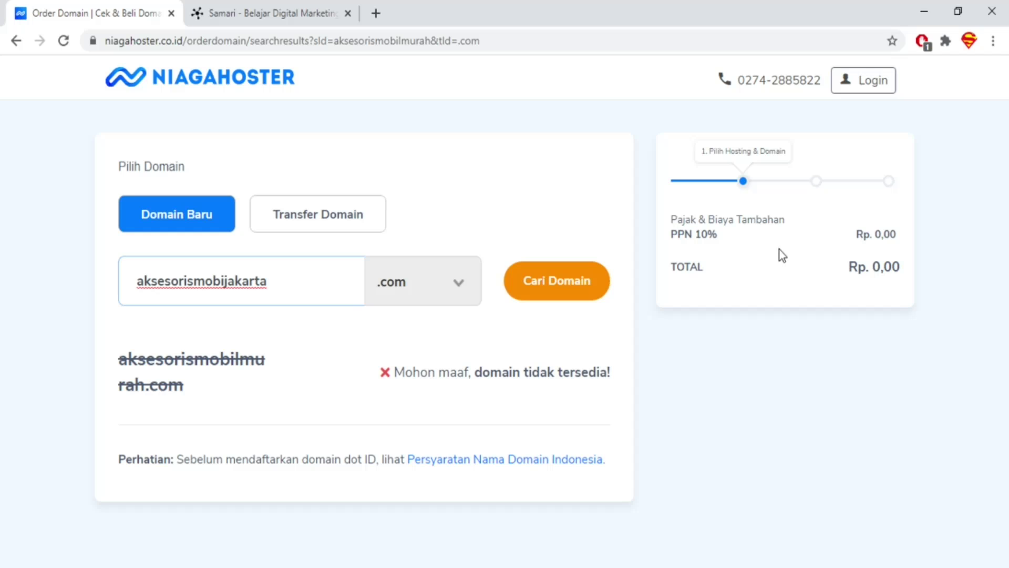
click(566, 281)
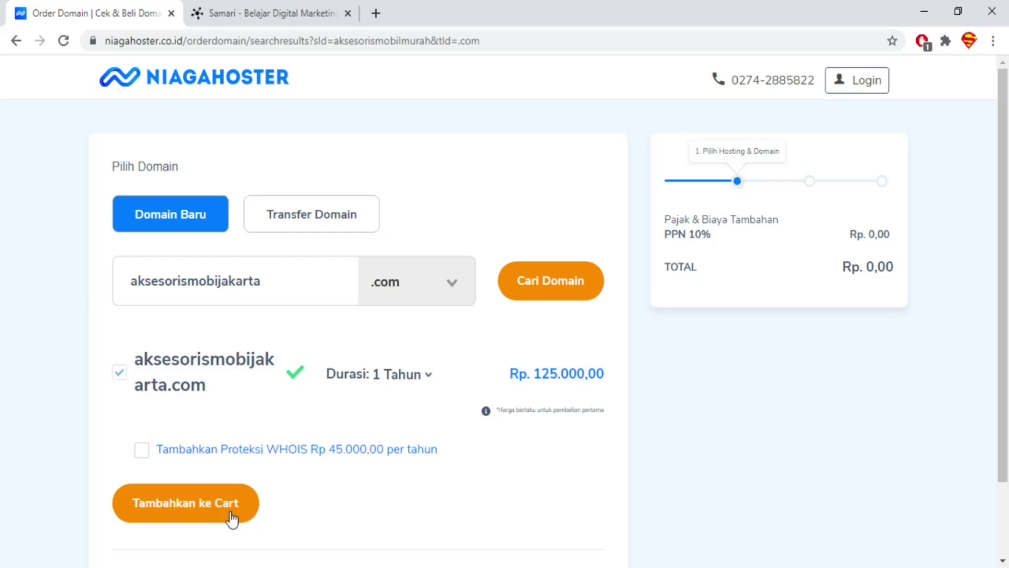
click(184, 505)
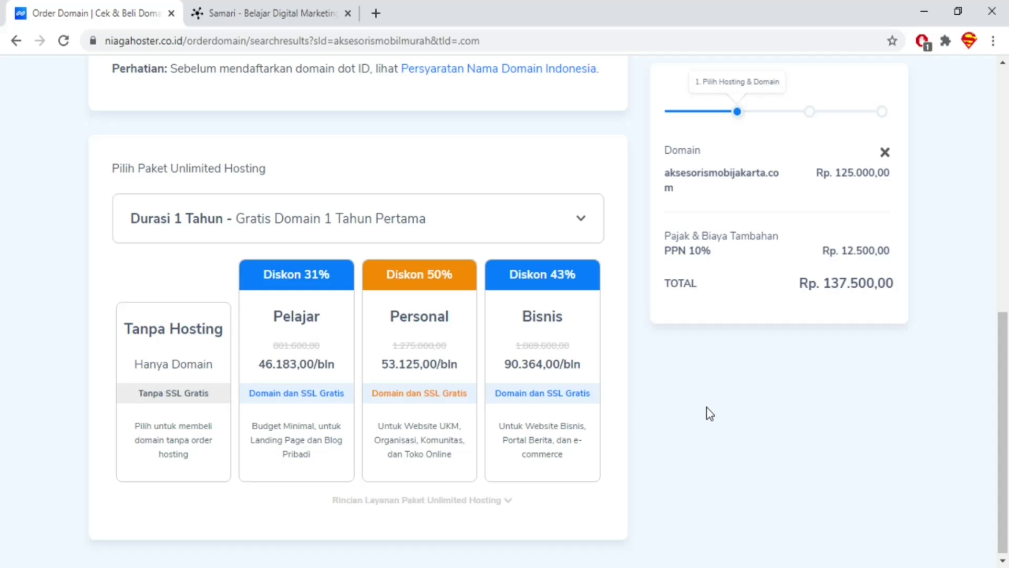
- Examine the hosting duration options and compare the unlimited hosting packages alongside the chosen domain's order details
click(349, 230)
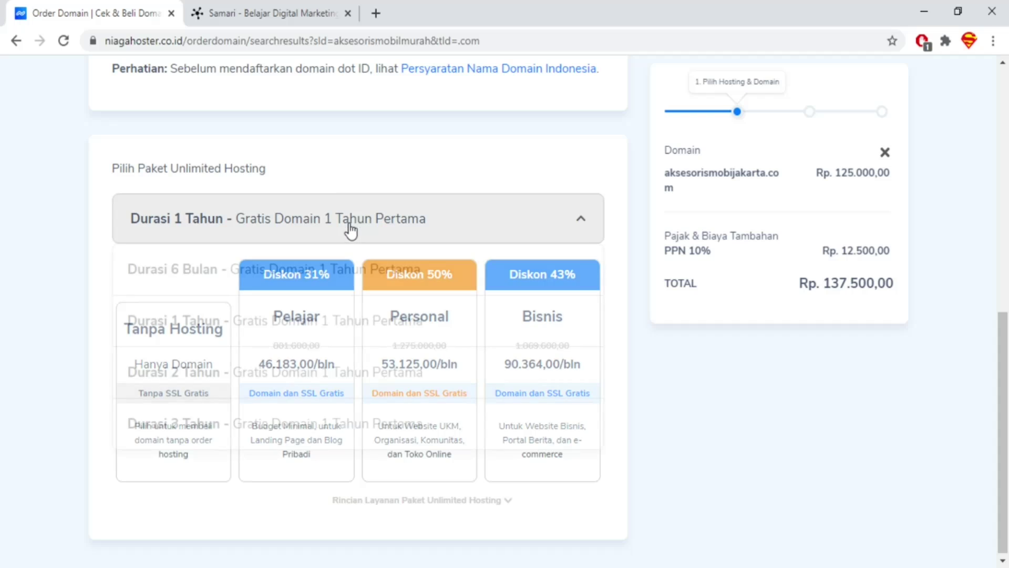
click(62, 267)
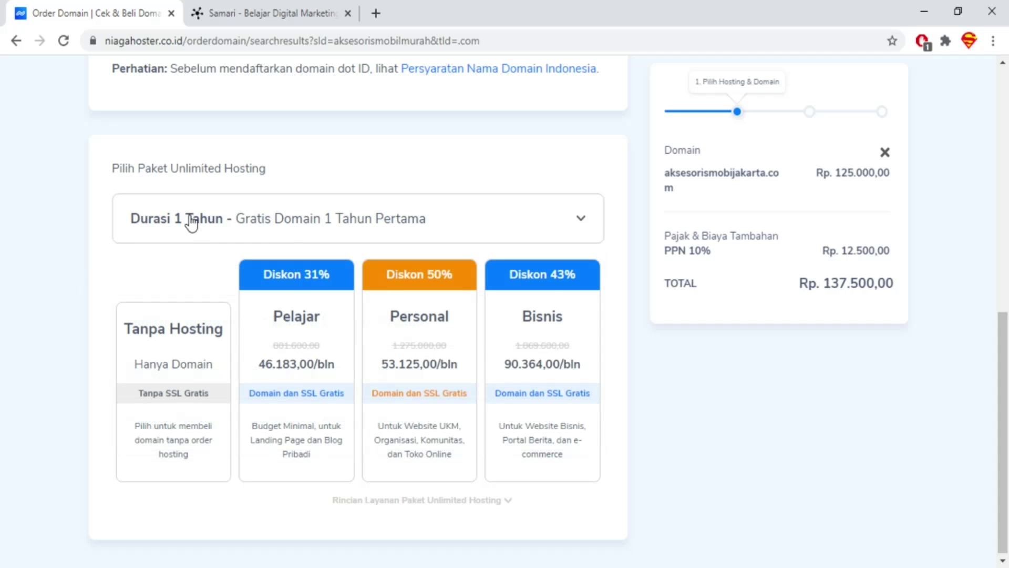
scroll(190, 223, up, 10)
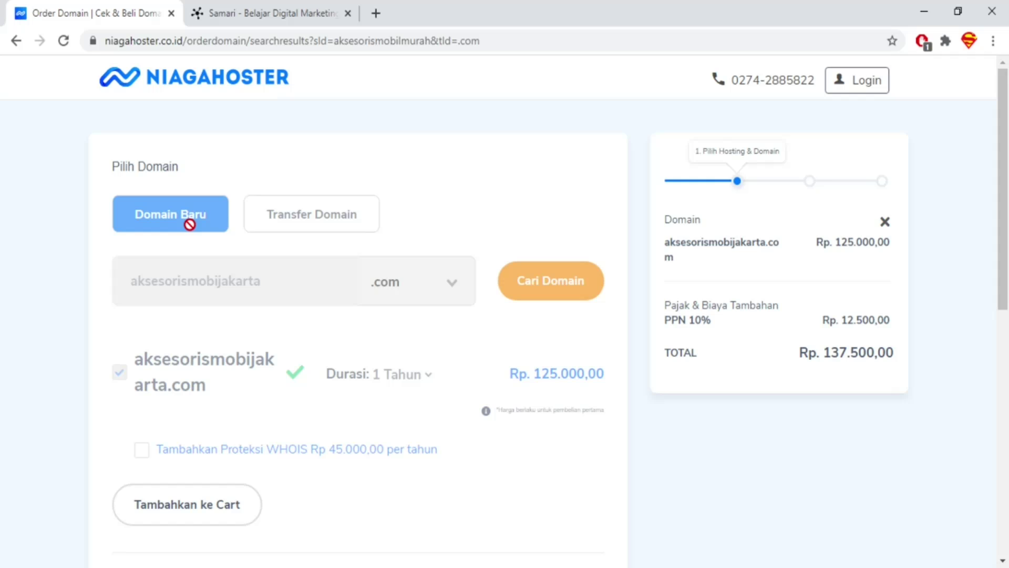
scroll(191, 225, down, 10)
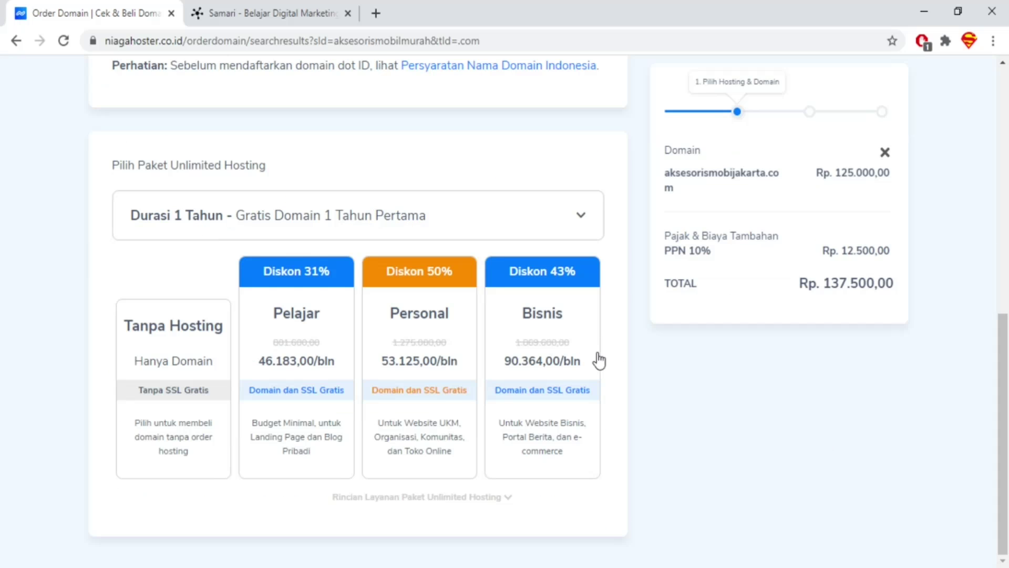
scroll(599, 361, up, 10)
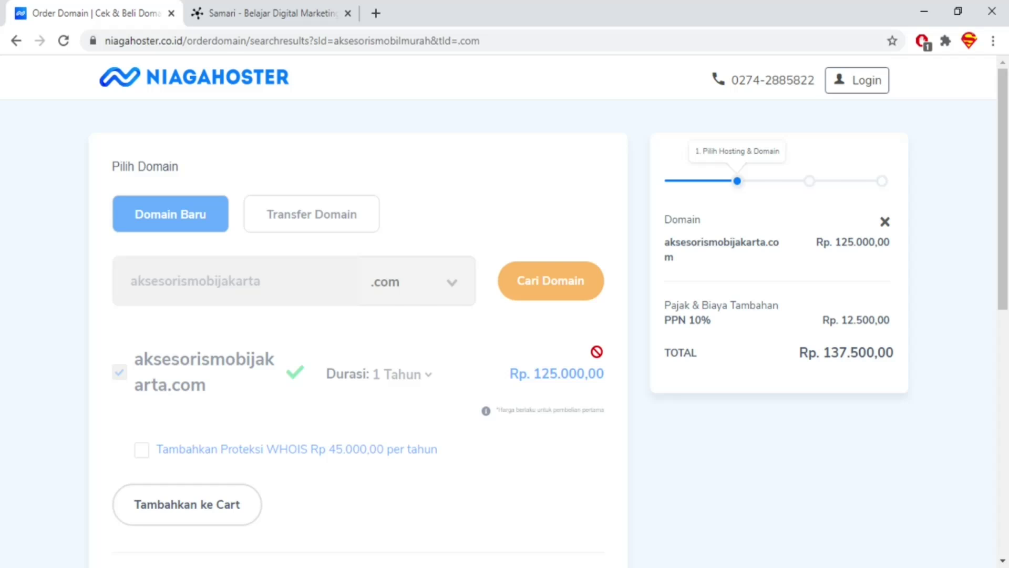
scroll(597, 351, down, 10)
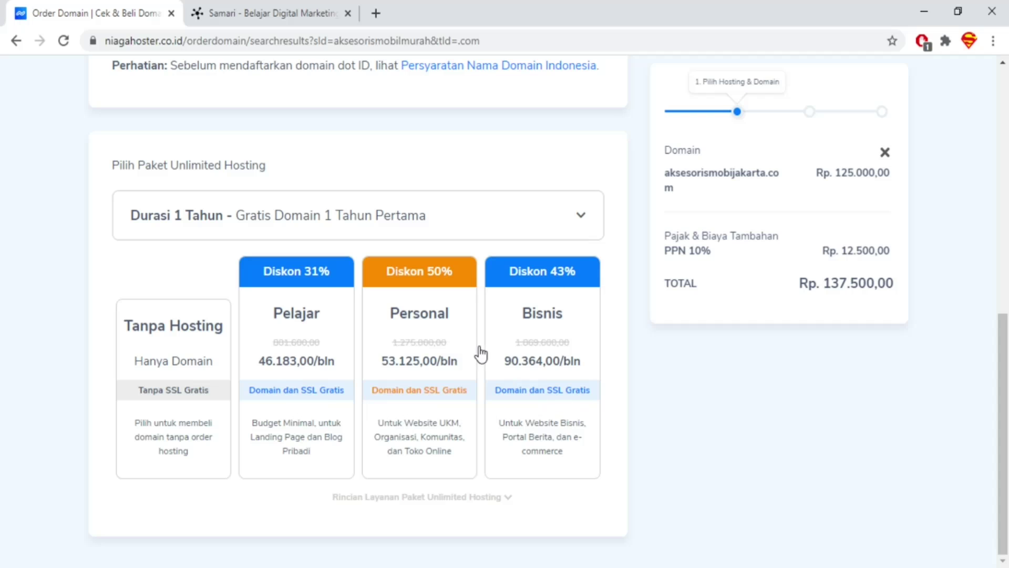
scroll(603, 341, up, 10)
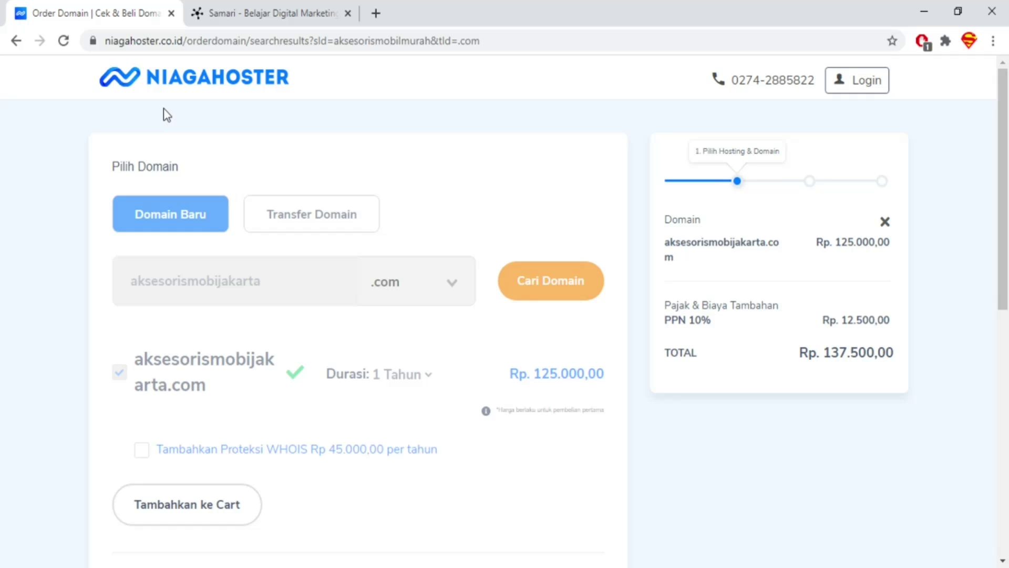
scroll(364, 433, down, 8)
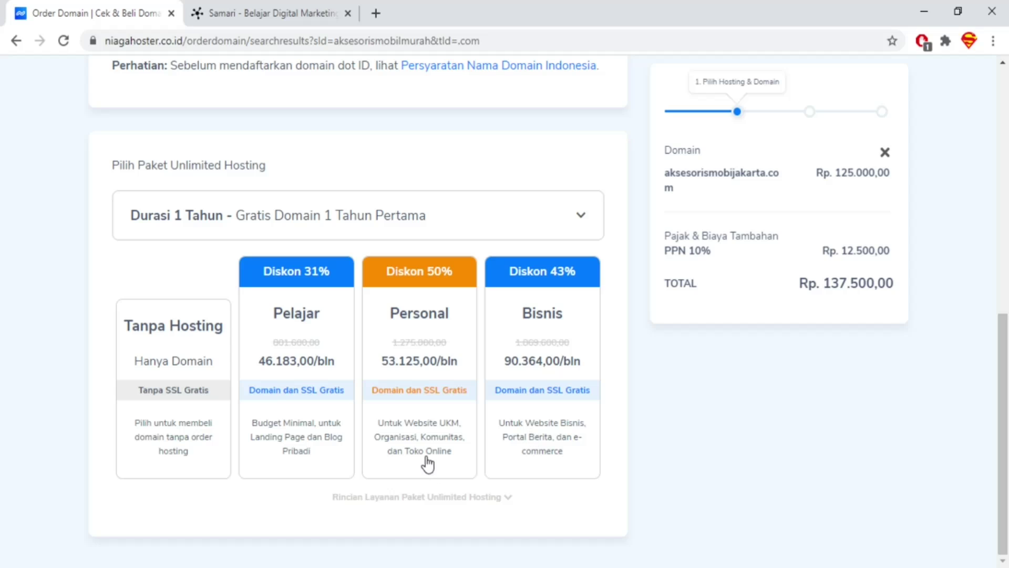
- Choose the 1-year Personal hosting package and add Auto Install Website Wordpress to the order
click(425, 395)
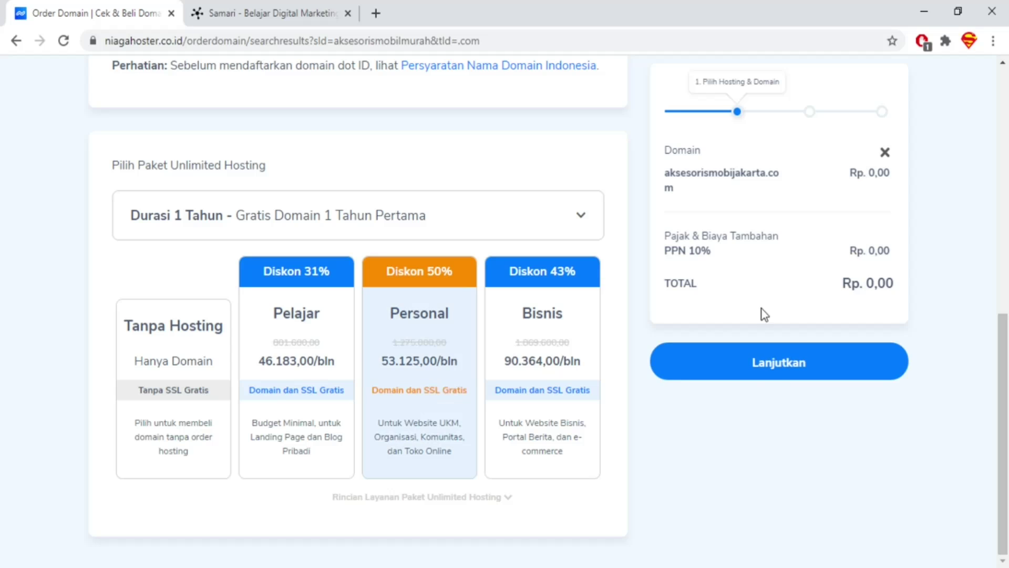
click(762, 374)
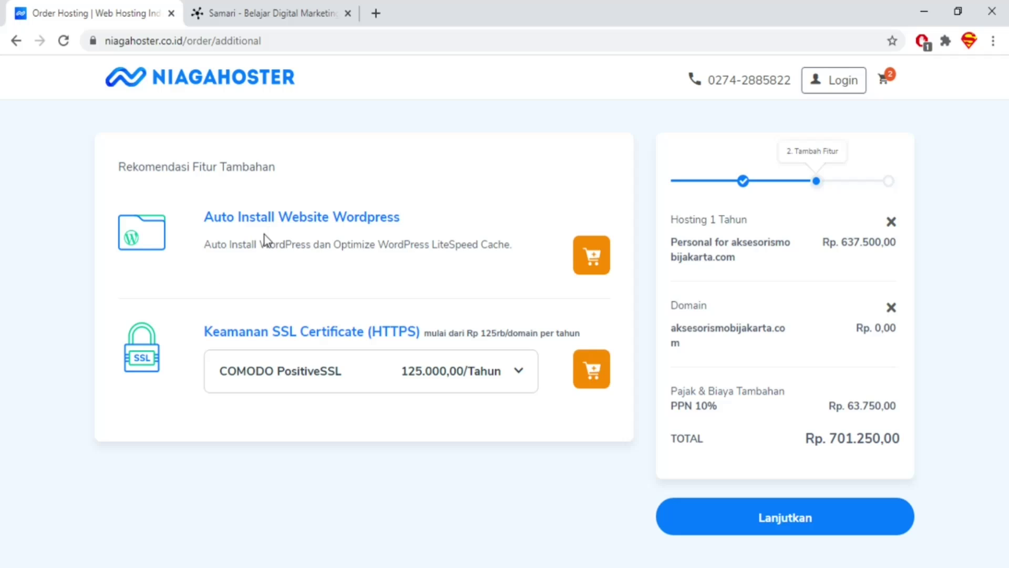
click(593, 266)
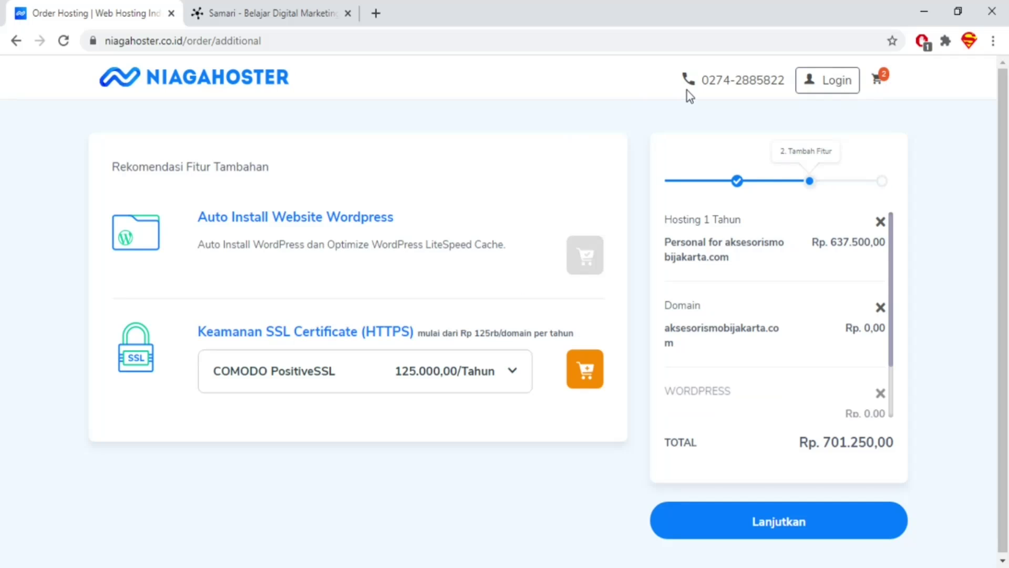
- Review the hosting, domain, WordPress and tax items in the order summary and continue to the payment method stage
scroll(869, 317, down, 1)
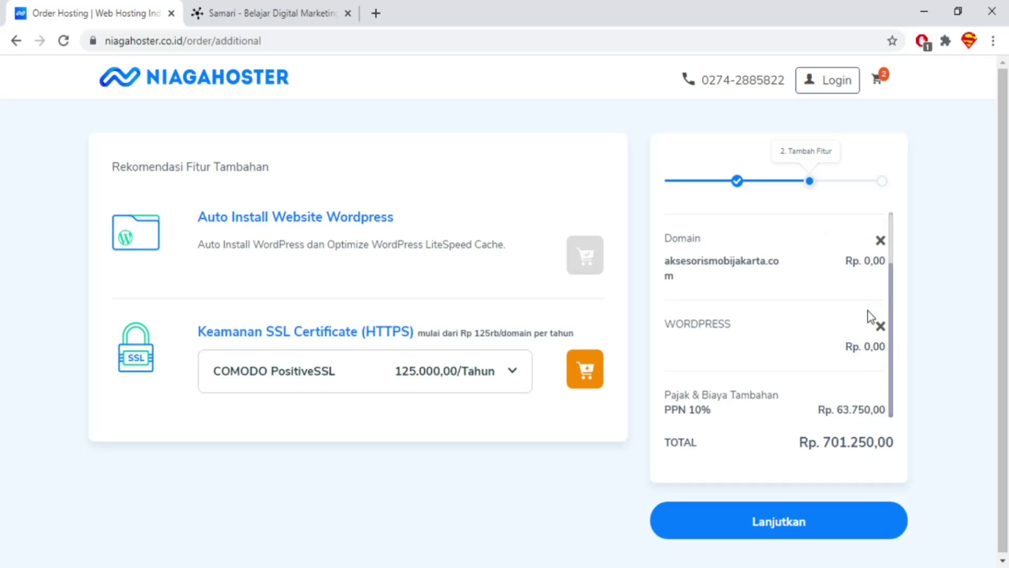
scroll(818, 410, up, 1)
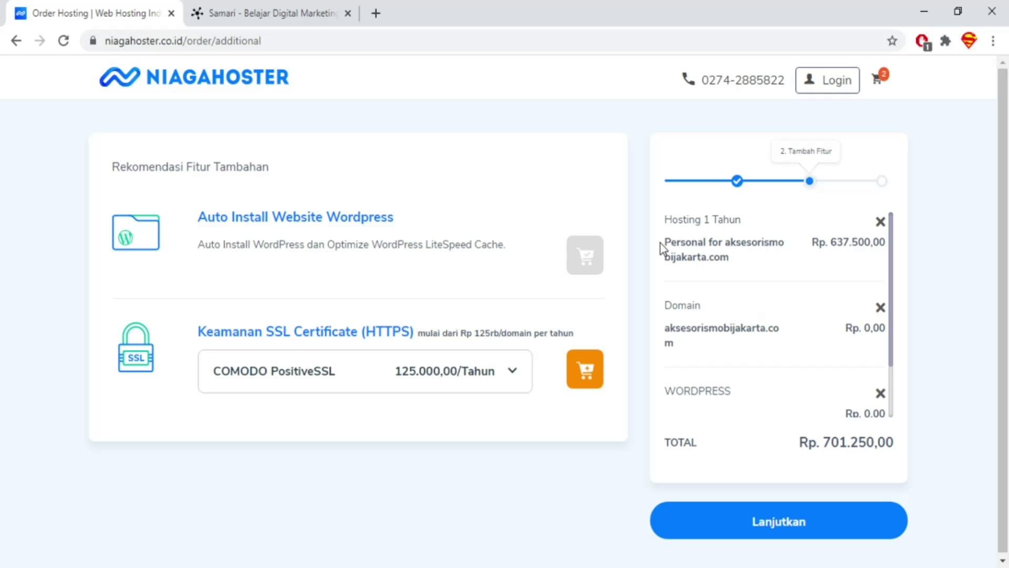
drag(730, 257, 765, 243)
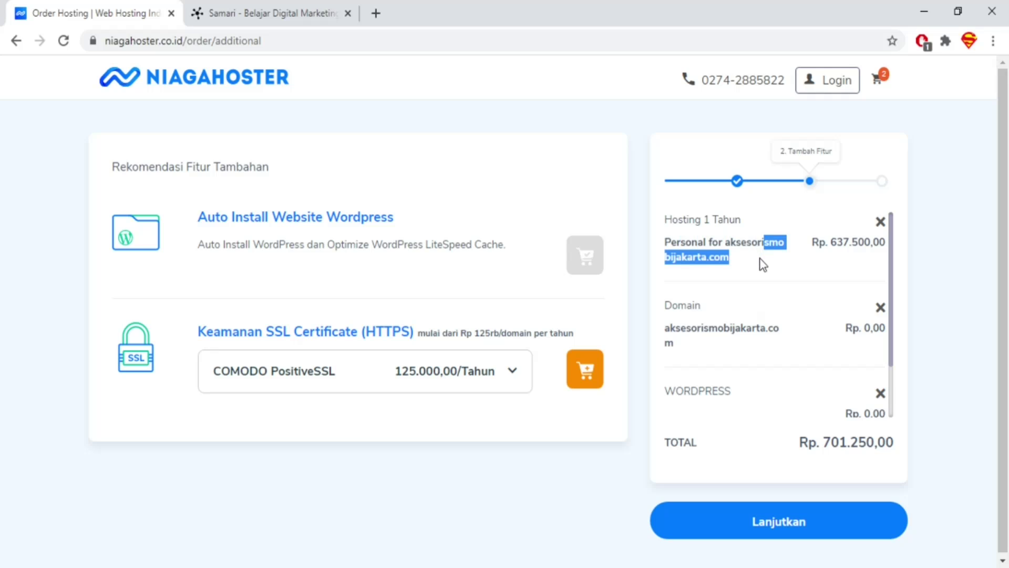
click(762, 263)
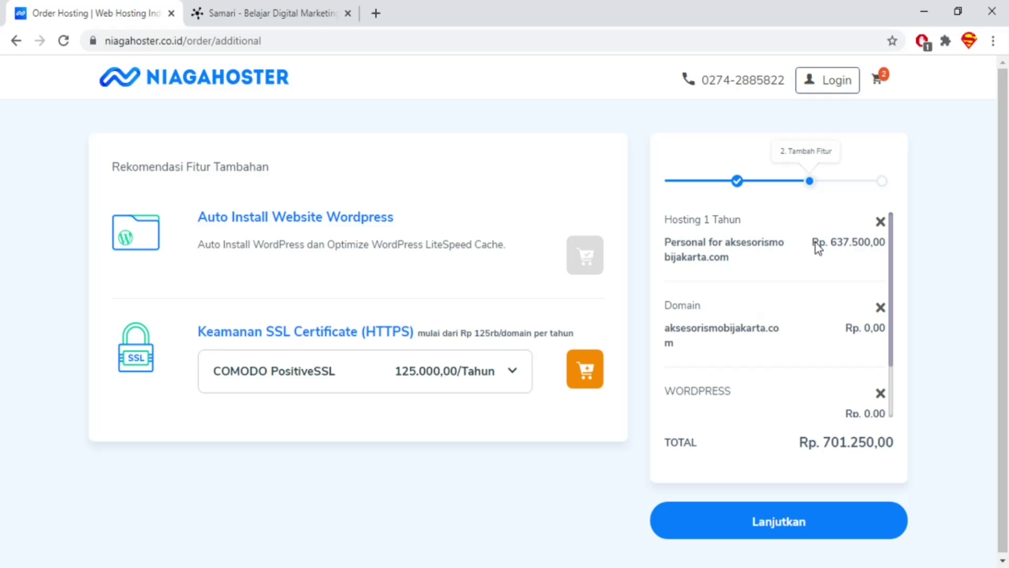
scroll(838, 245, down, 1)
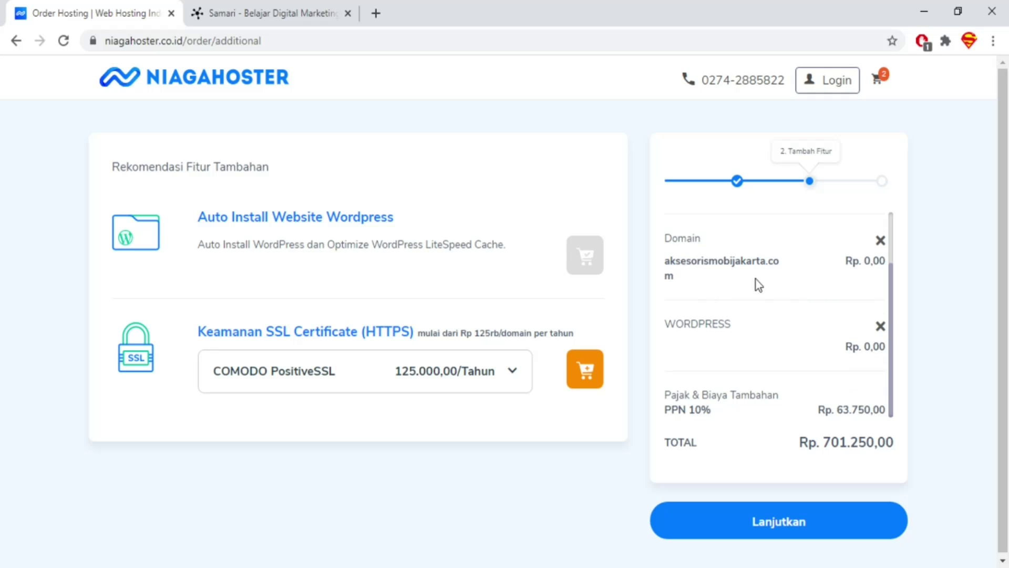
scroll(849, 396, down, 1)
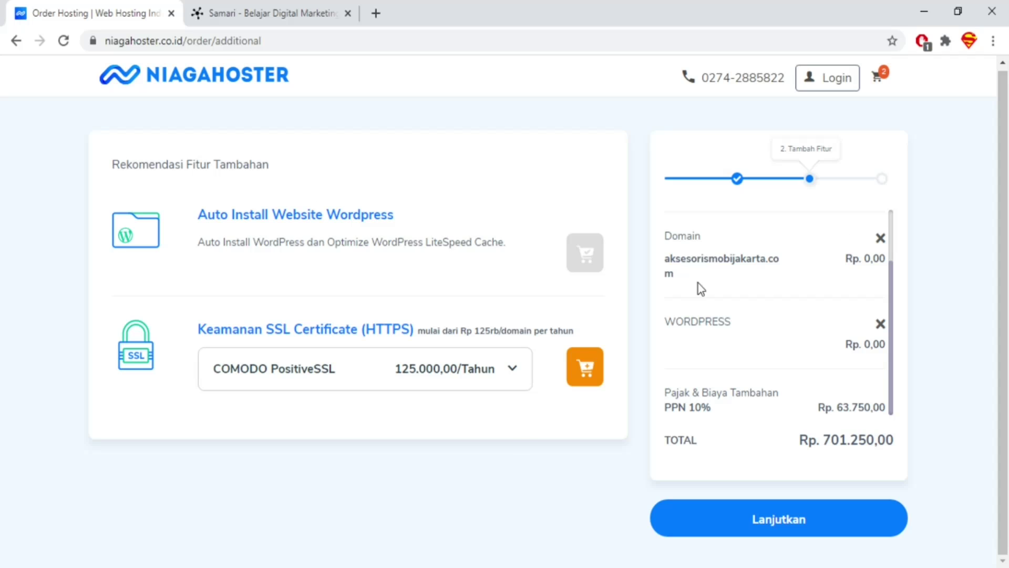
scroll(888, 297, up, 3)
scroll(881, 298, down, 3)
click(760, 530)
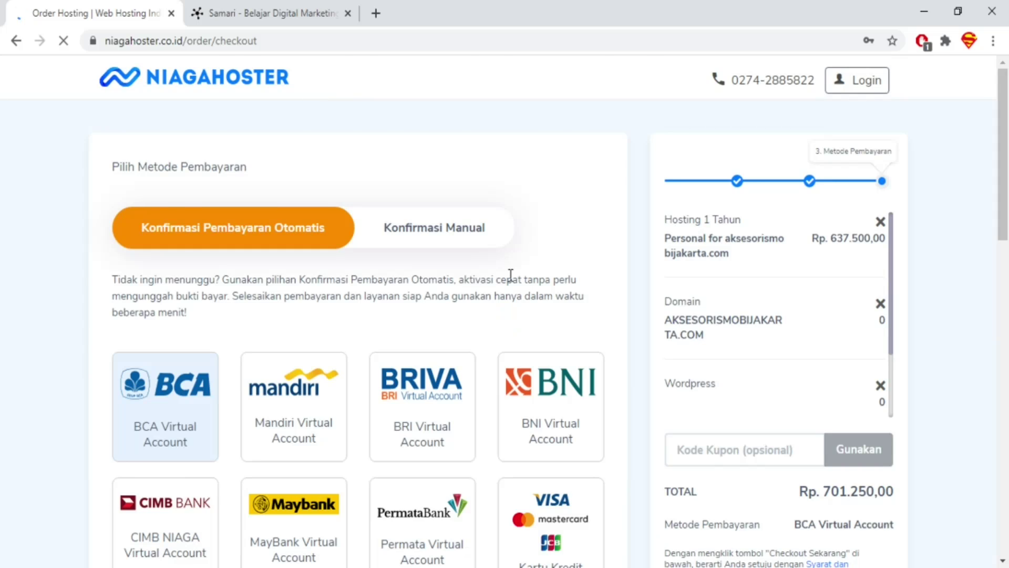
- Compare manual and automatic payment confirmation and look through the available automatic payment methods
scroll(510, 275, down, 10)
scroll(510, 275, down, 8)
scroll(512, 282, up, 18)
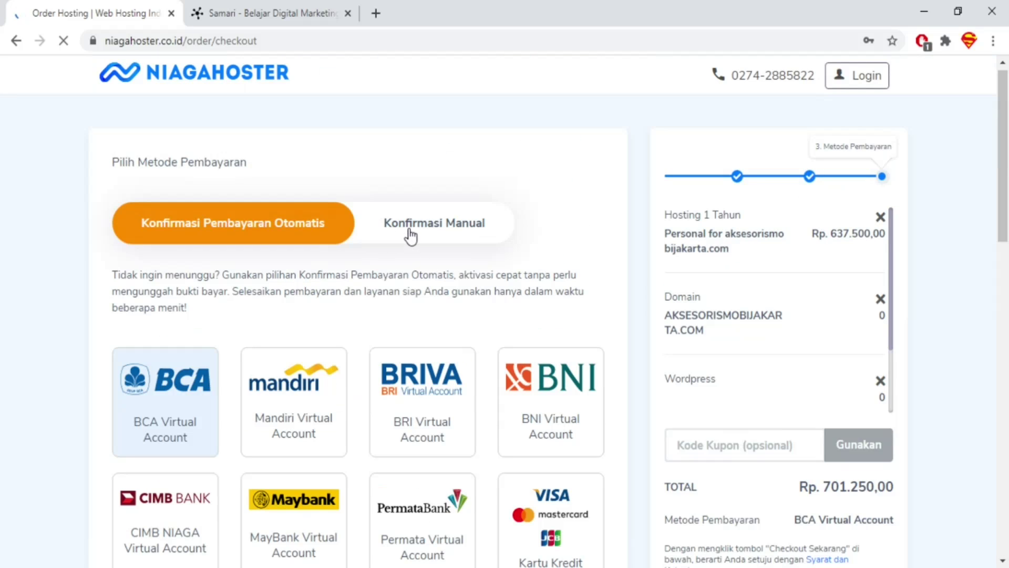
click(411, 236)
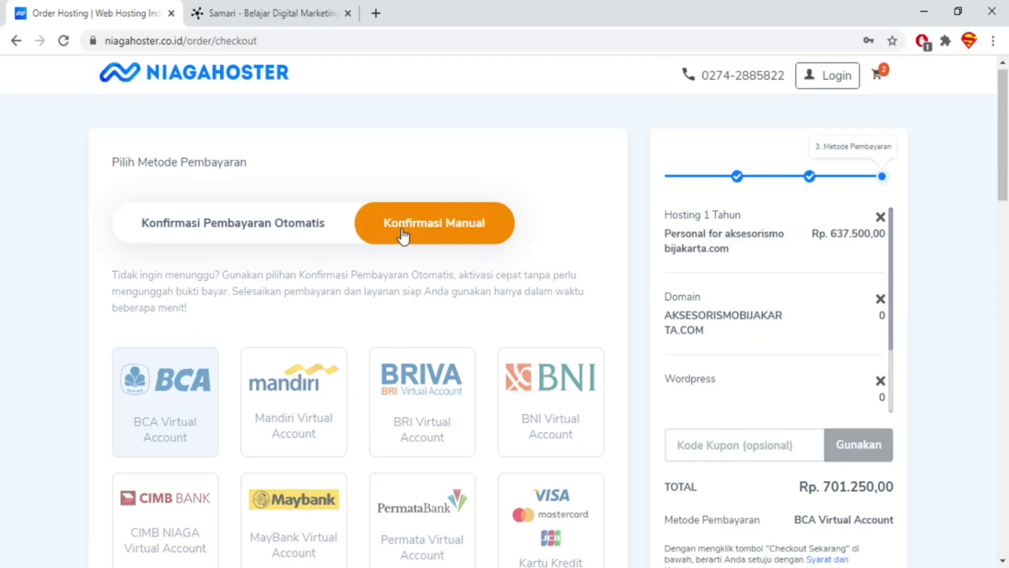
click(279, 227)
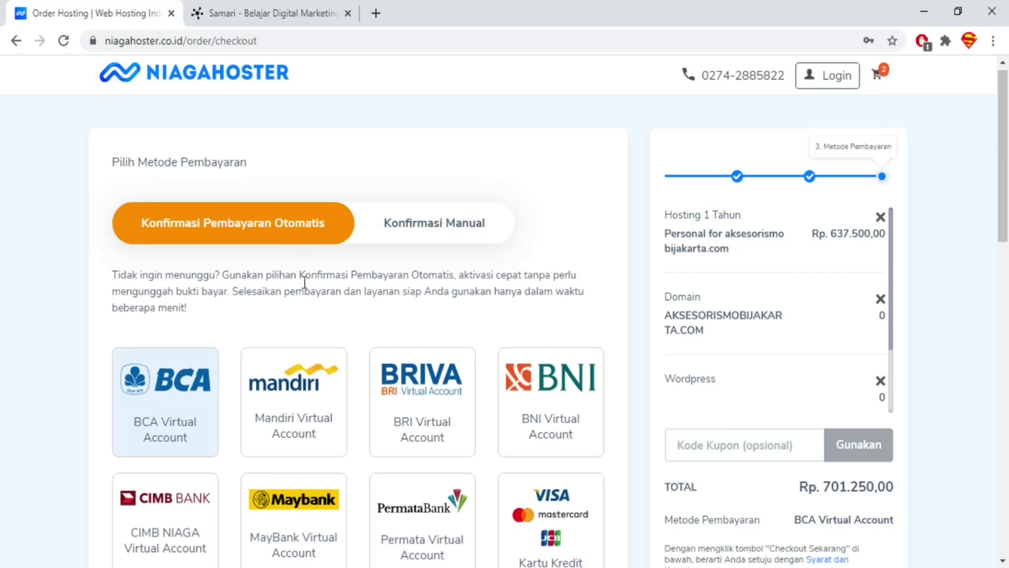
scroll(500, 333, down, 6)
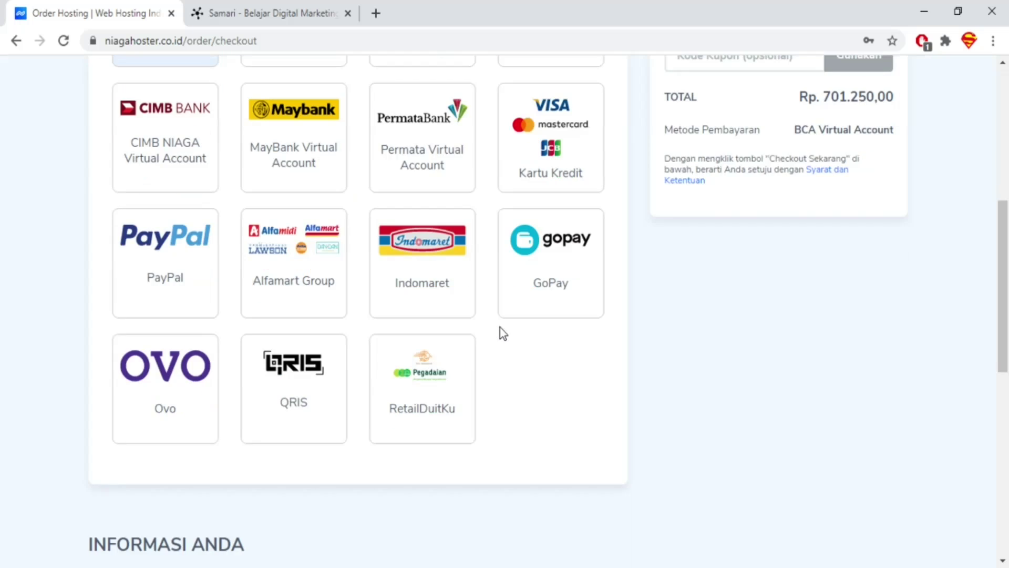
scroll(442, 354, up, 1)
scroll(387, 353, up, 6)
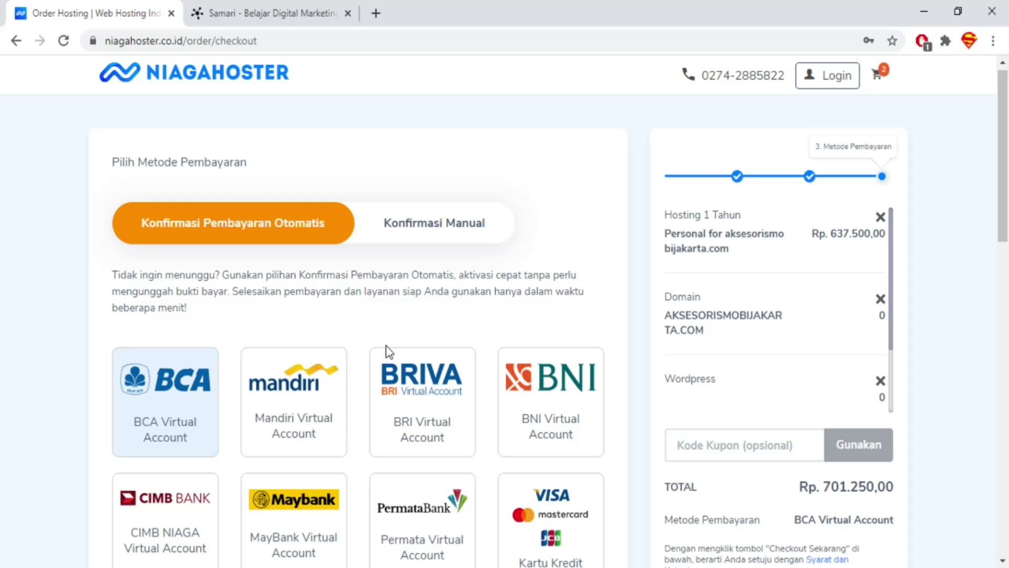
- Read the activation time terms for Konfirmasi Manual and return to Konfirmasi Pembayaran Otomatis
click(409, 223)
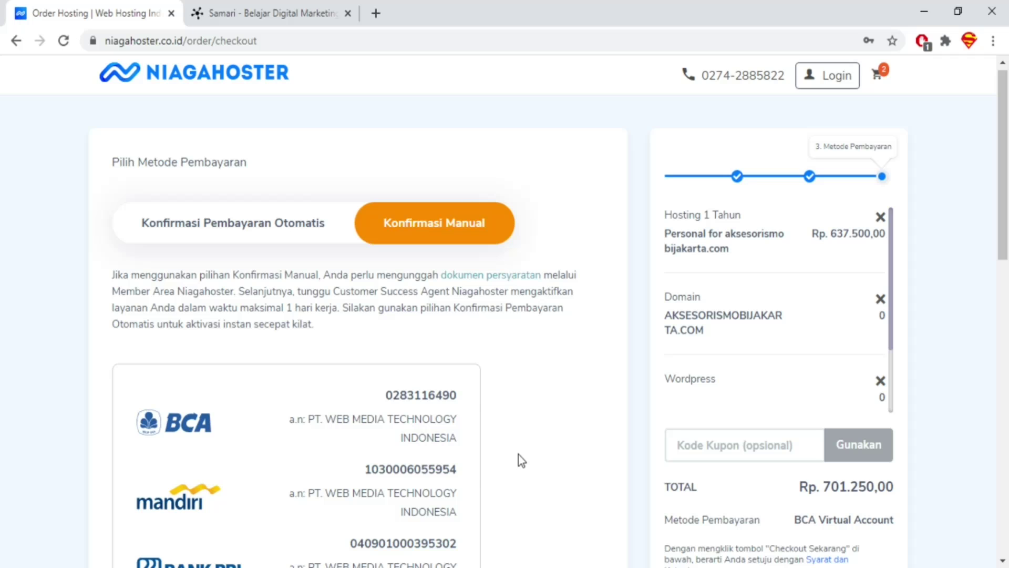
scroll(518, 454, down, 1)
drag(232, 230, 350, 228)
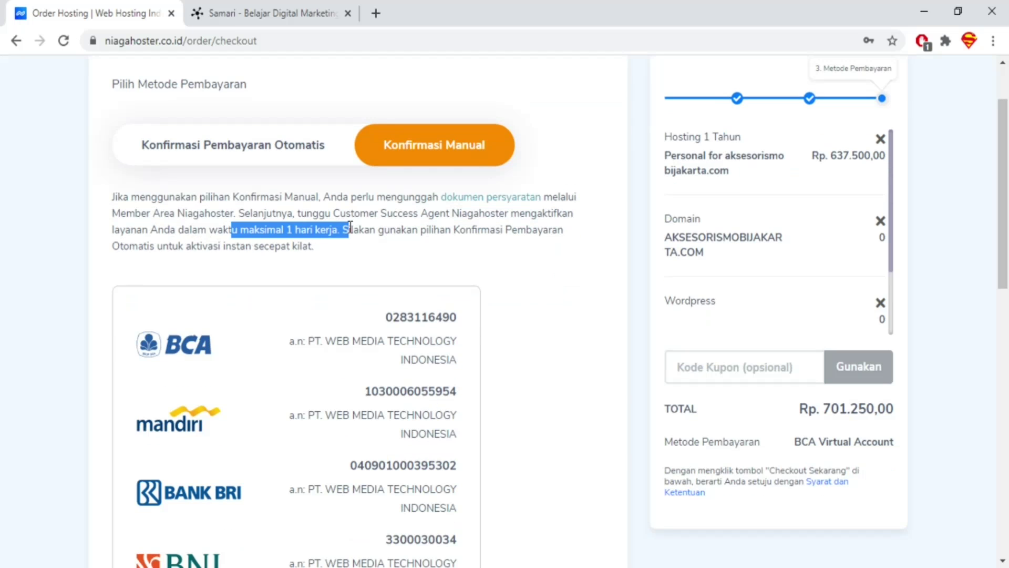
click(309, 135)
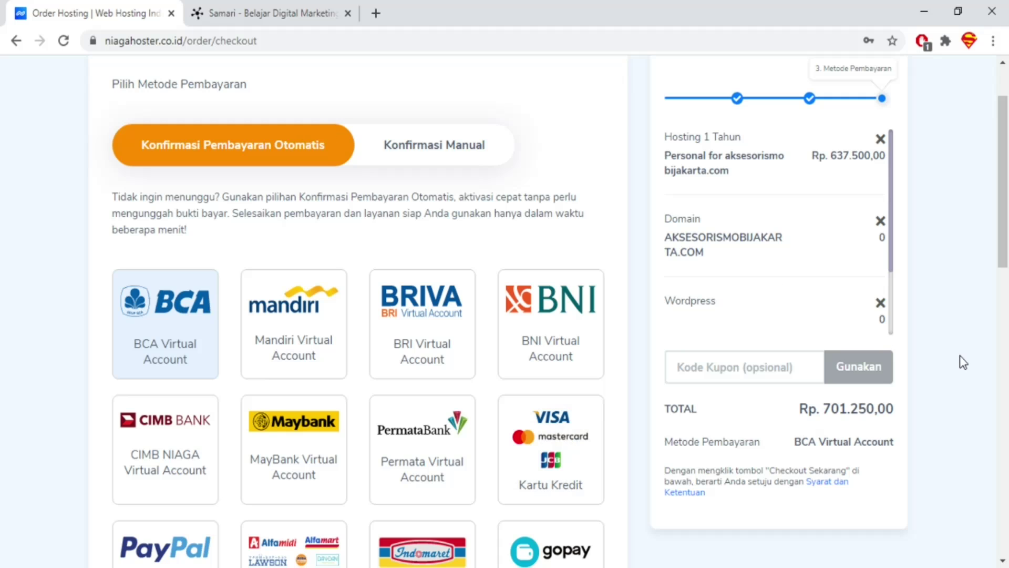
scroll(961, 352, up, 2)
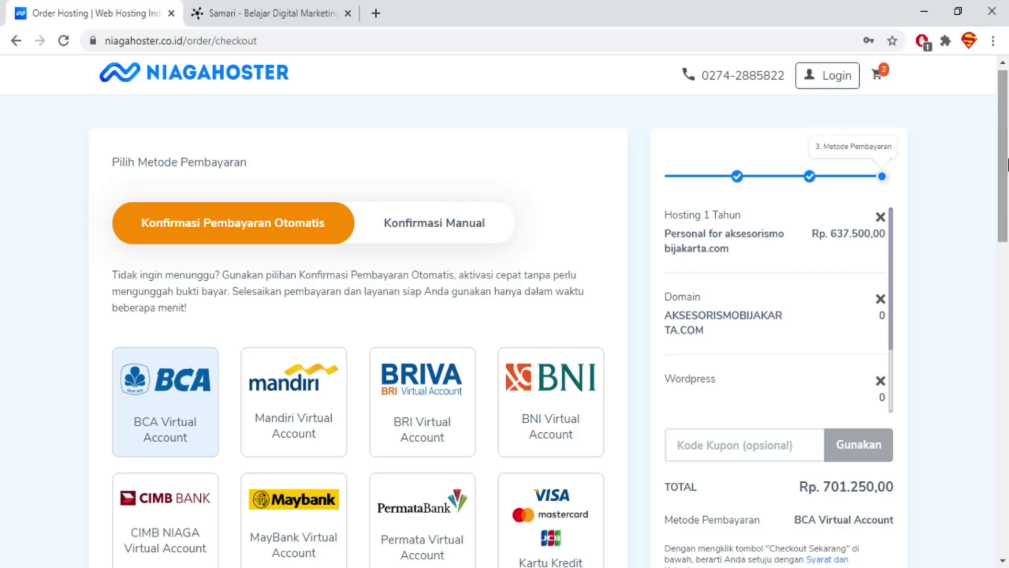
scroll(1003, 210, down, 9)
scroll(996, 223, up, 9)
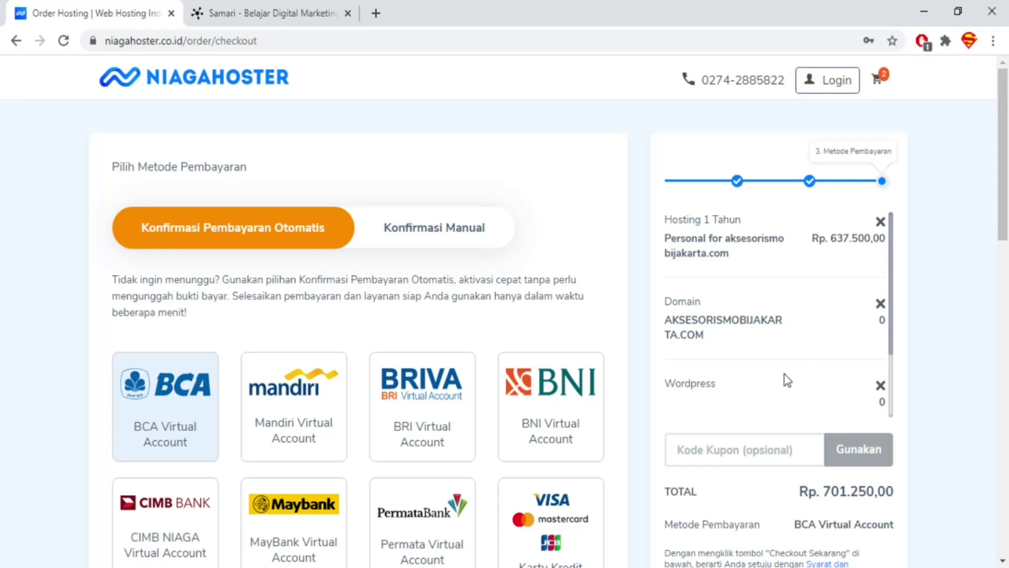
- Apply the coupon code HOSTINGGRATISDOMAIN to the order
click(728, 441)
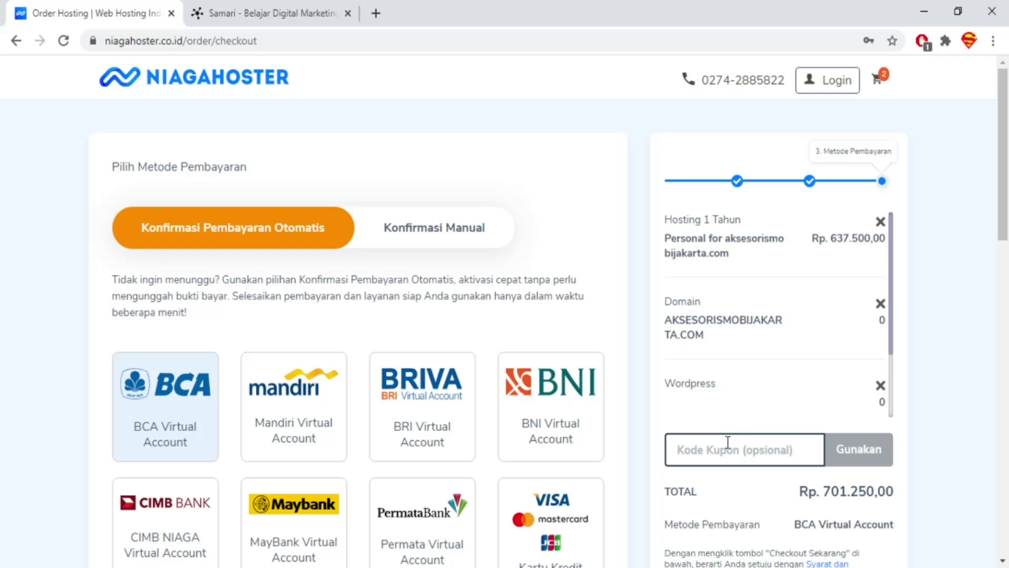
text(HOSTINGGRATISDOMAIN)
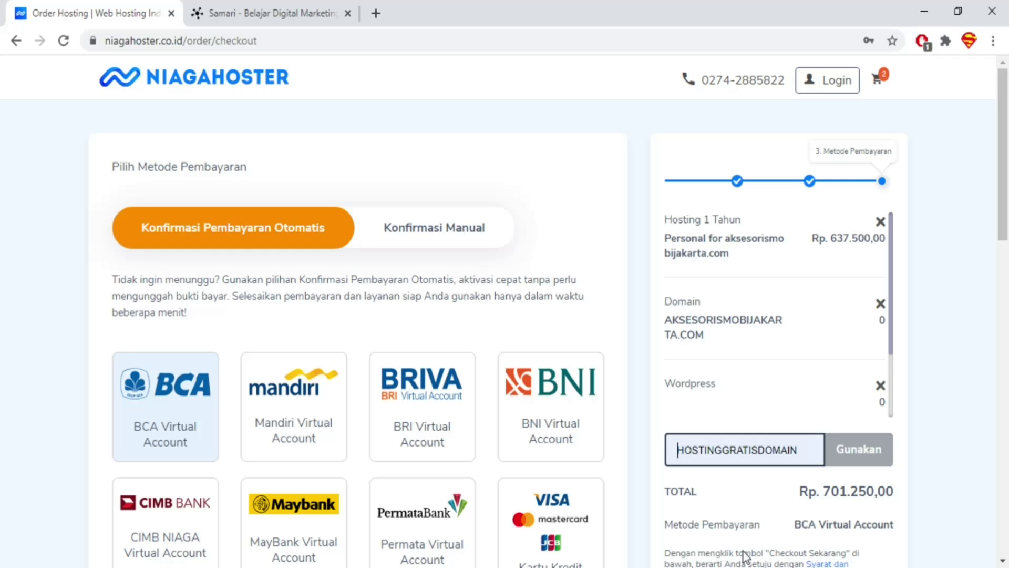
click(914, 453)
scroll(879, 377, down, 3)
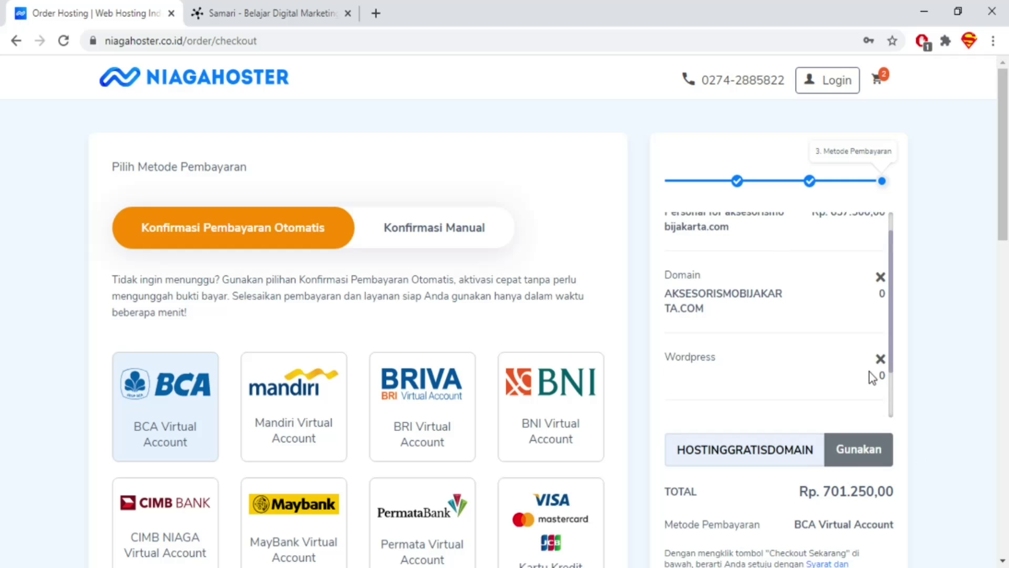
click(856, 453)
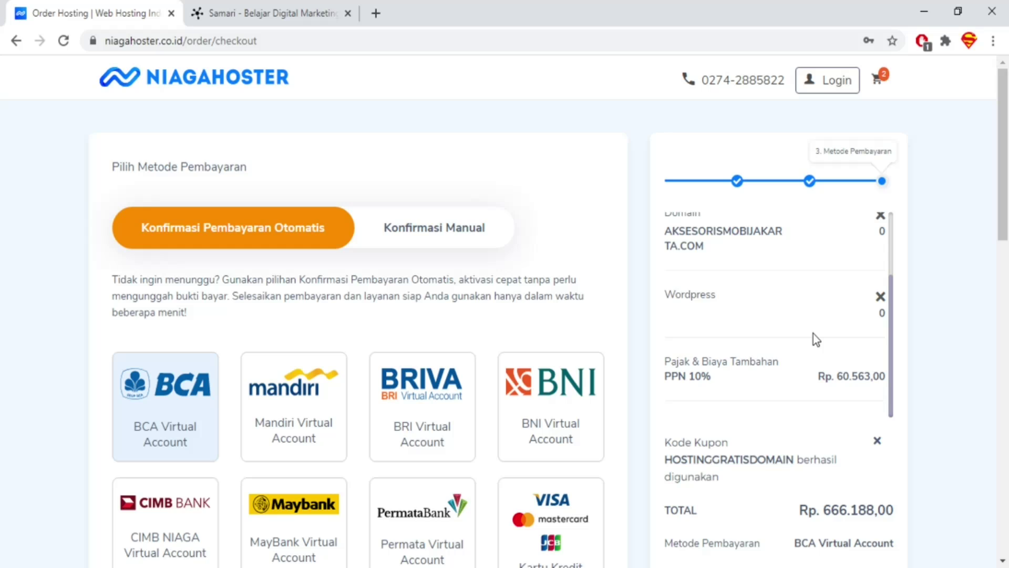
- Examine the discounted hosting price, domain, WordPress, tax and total in the order summary
scroll(834, 376, down, 5)
scroll(836, 314, up, 3)
scroll(836, 314, up, 1)
scroll(893, 305, up, 2)
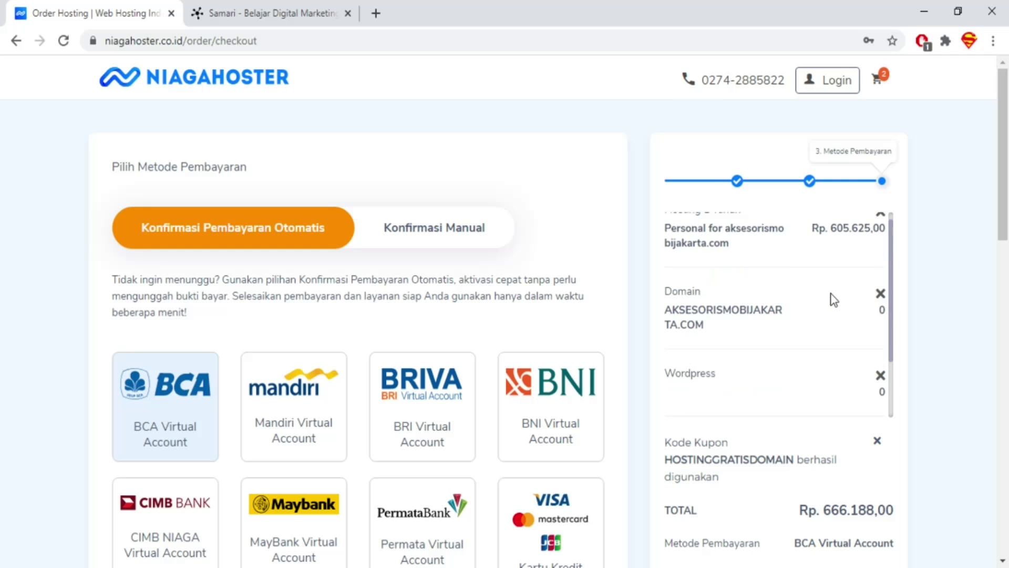
scroll(834, 300, down, 2)
scroll(961, 405, down, 4)
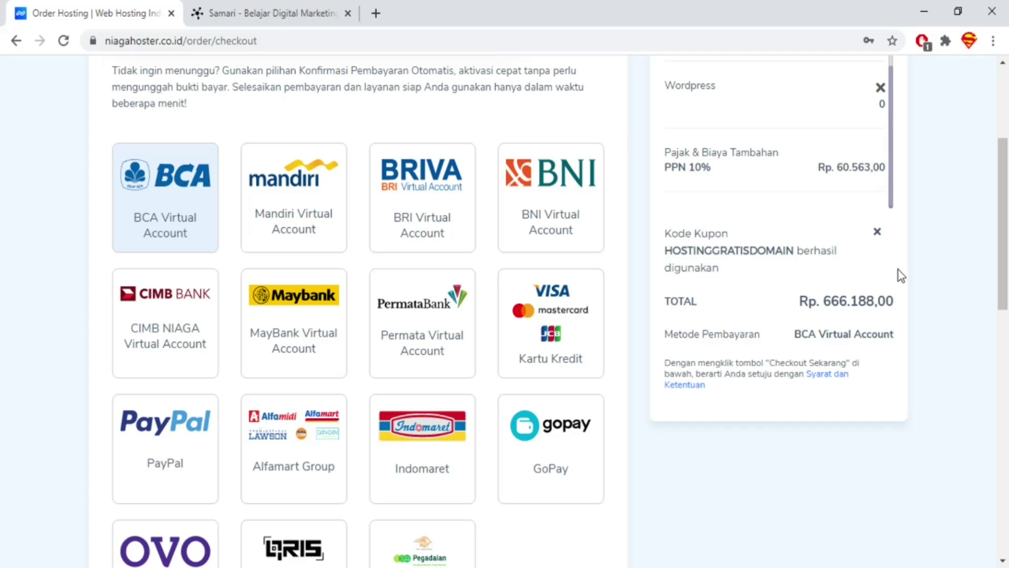
scroll(897, 270, up, 6)
scroll(845, 311, down, 2)
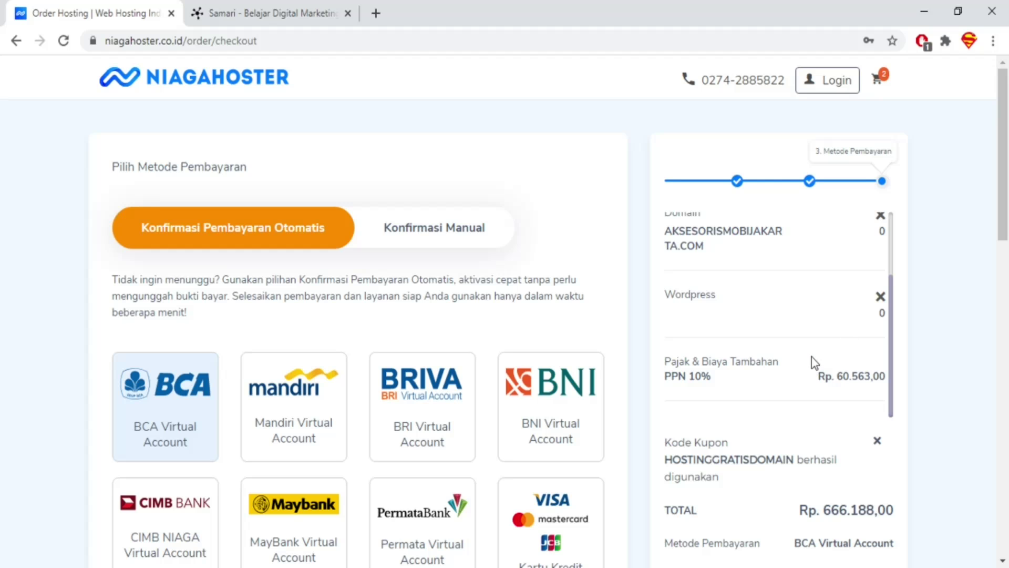
- Examine the login fields and the Daftar registration form for new customers in the Informasi Anda section
scroll(937, 295, down, 12)
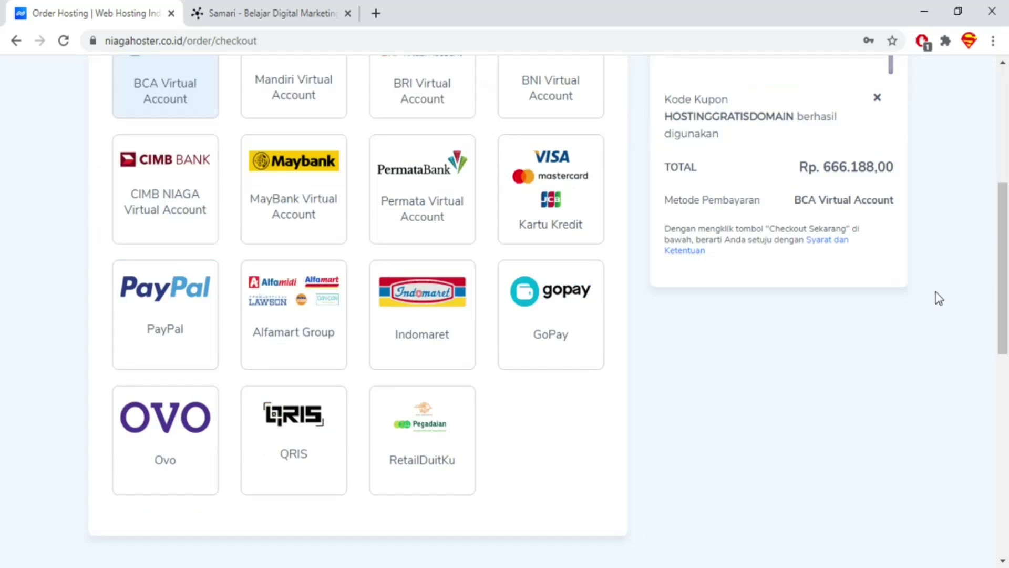
scroll(940, 315, down, 3)
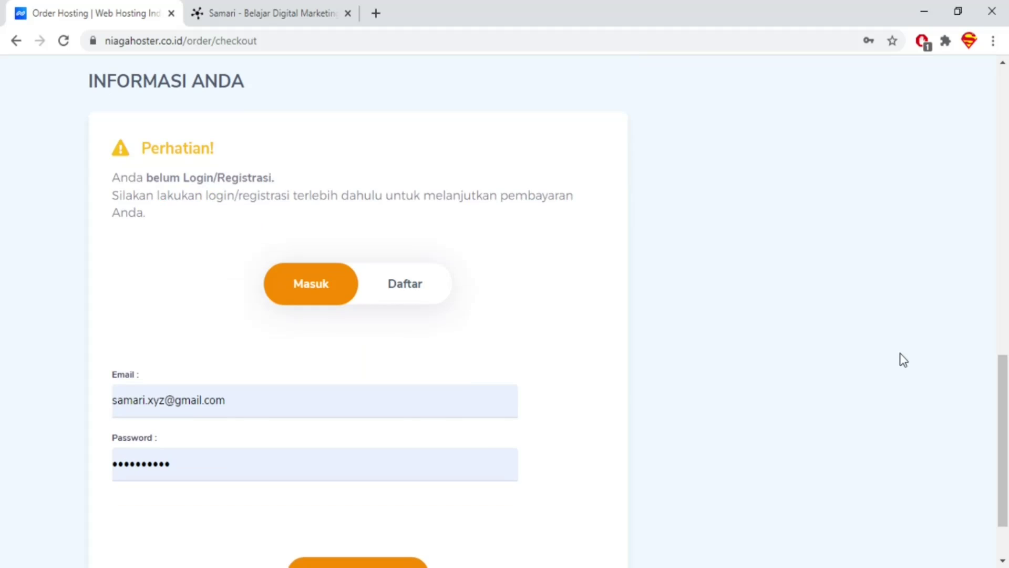
drag(254, 409, 58, 378)
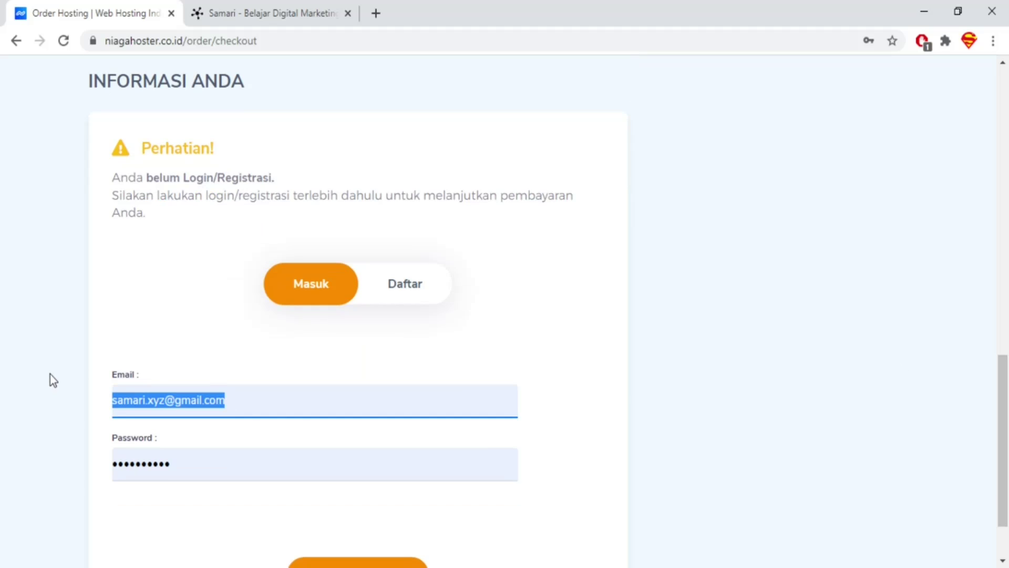
click(602, 392)
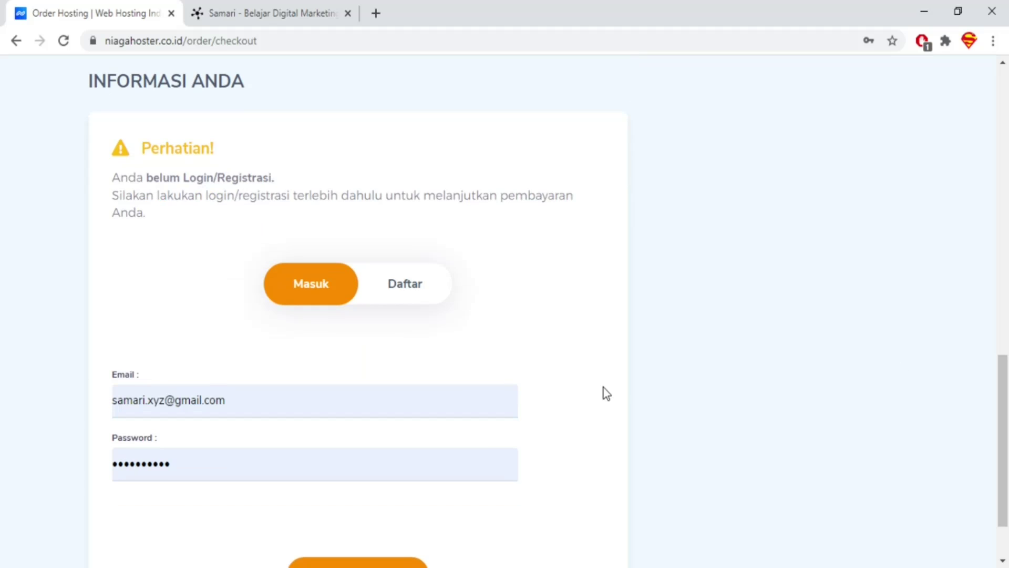
click(394, 297)
scroll(389, 311, down, 4)
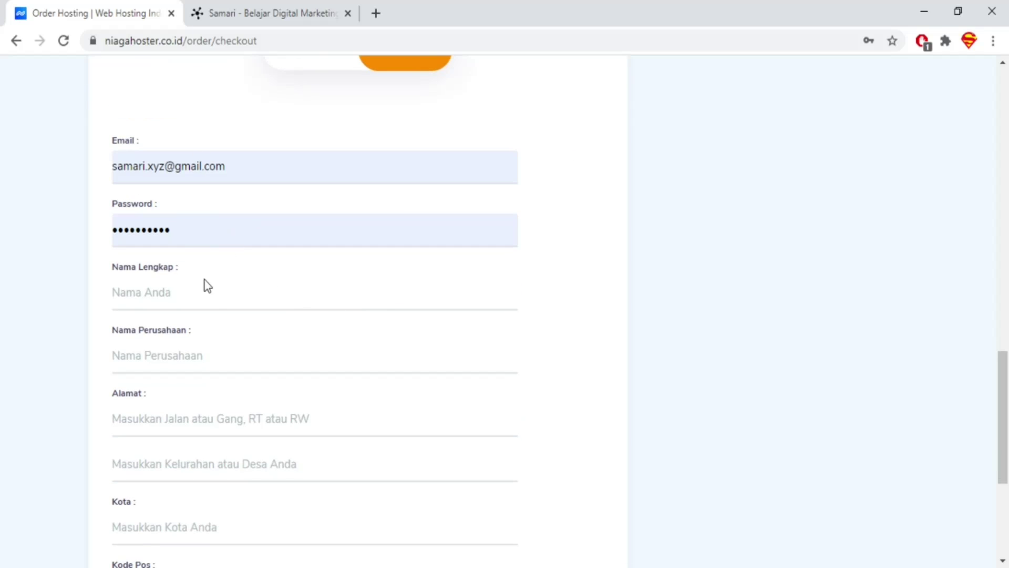
scroll(210, 360, down, 5)
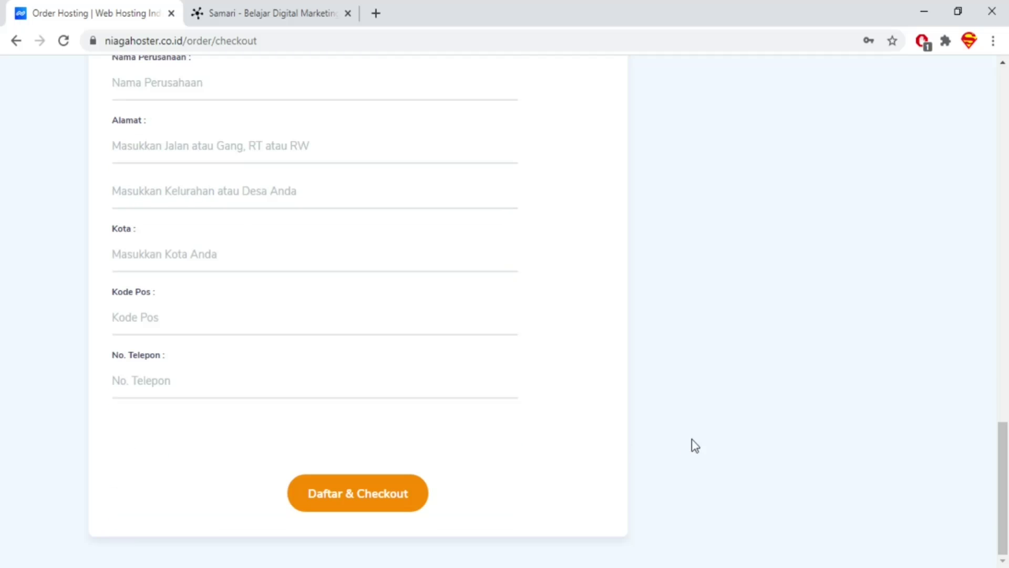
scroll(691, 444, up, 10)
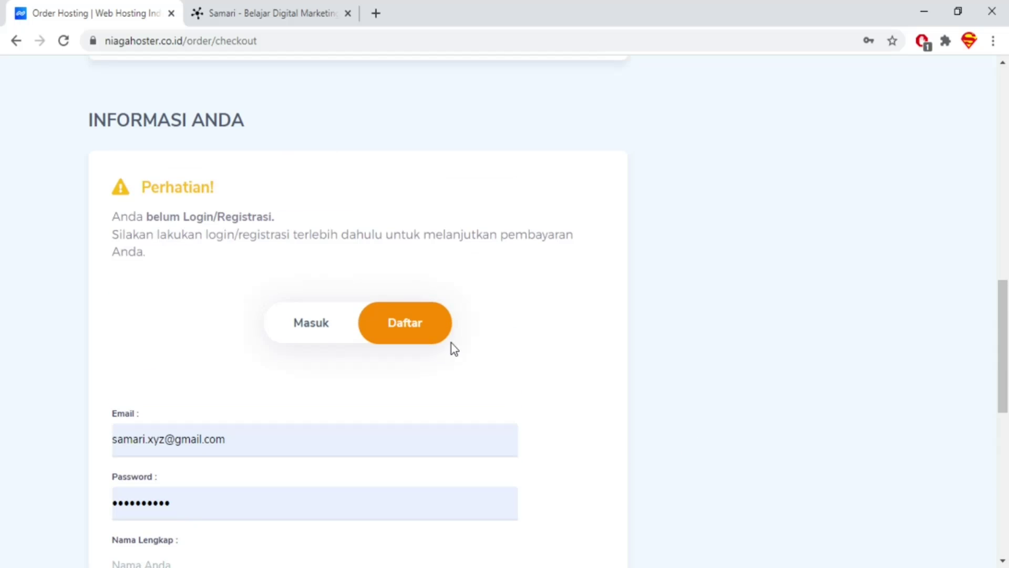
- Return to the Masuk login form and check the checkout page through to the Masuk & Checkout option
click(318, 323)
scroll(300, 454, down, 2)
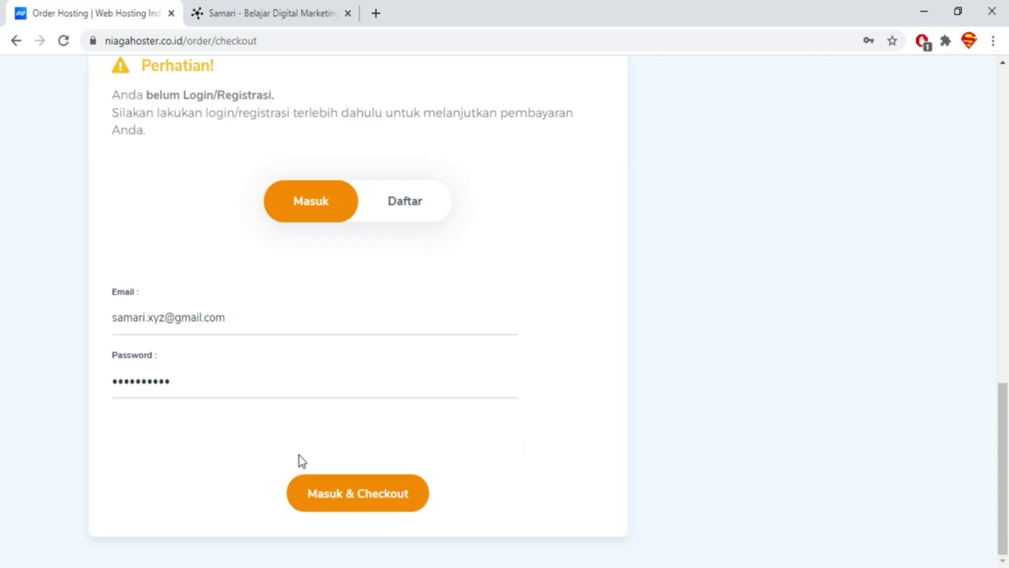
scroll(604, 270, up, 10)
scroll(622, 291, down, 10)
scroll(349, 494, down, 3)
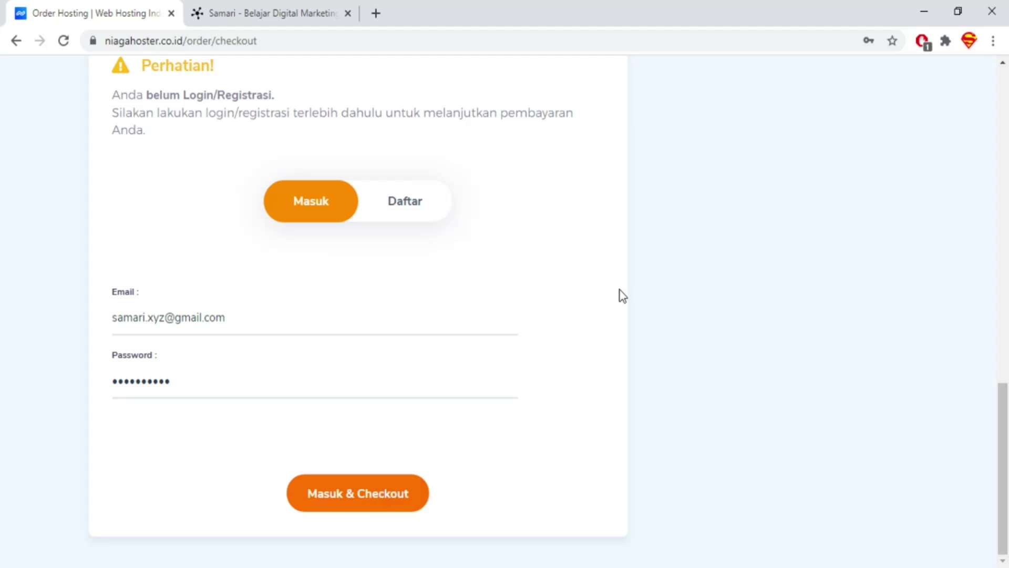
- Switch from the checkout page to the samari.id website already open in the browser
scroll(748, 288, up, 15)
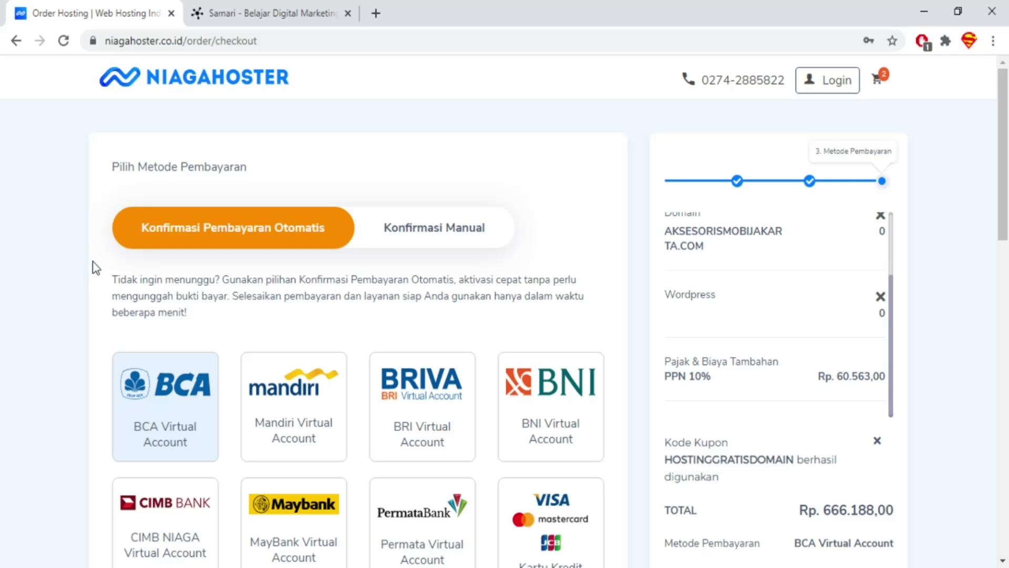
click(233, 17)
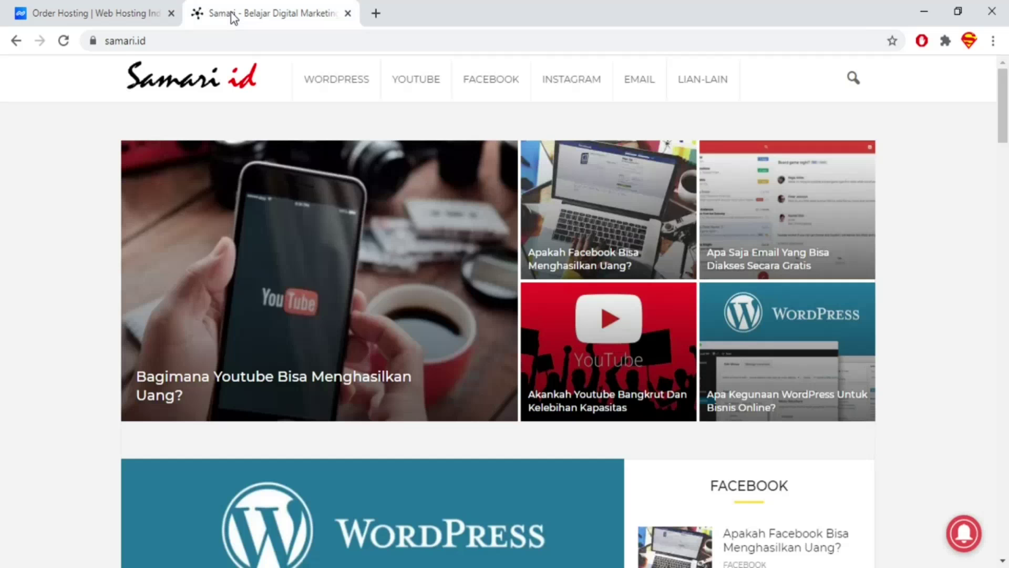